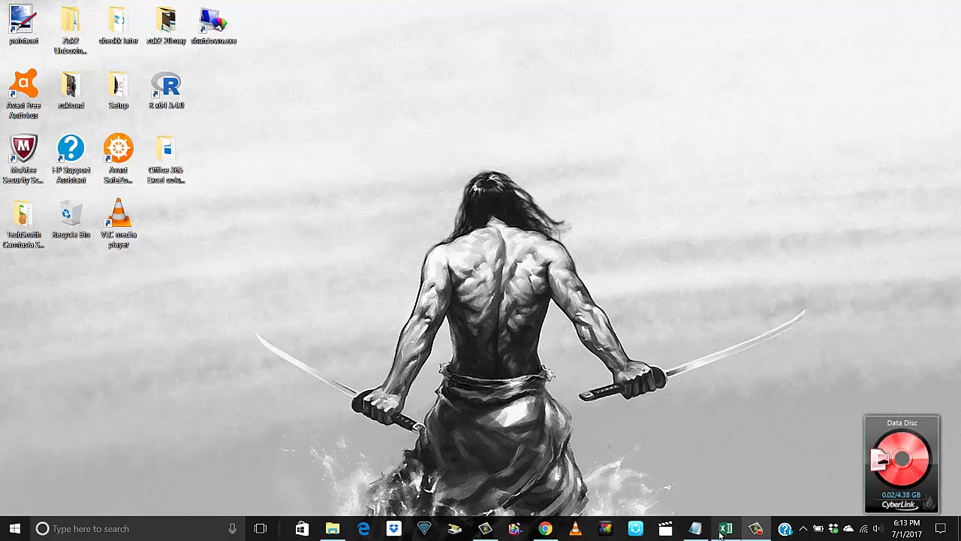
Restore the xcels.txt note reading 'vlookup' and move its window higher on the desktop.
{"action": "left_click", "coordinate": [696, 528]}
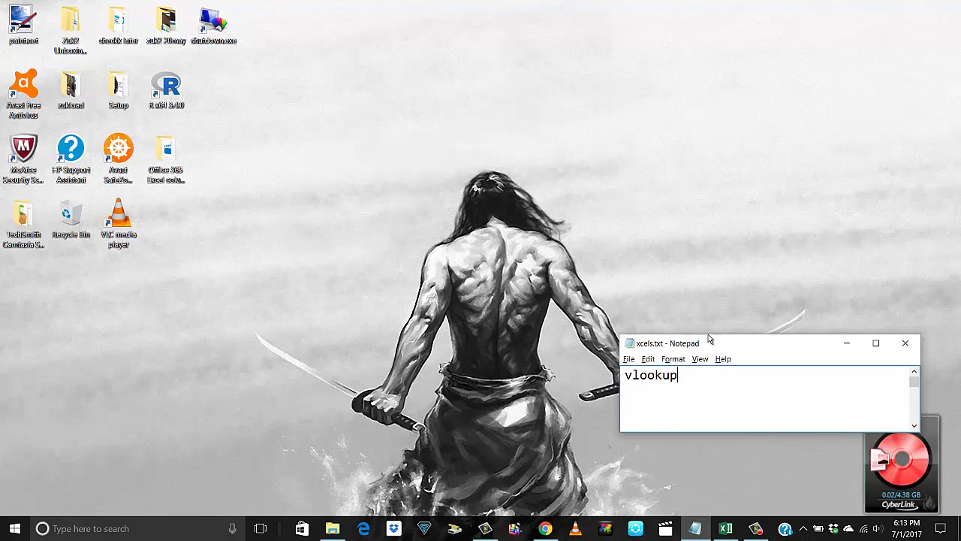
{"action": "left_click_drag", "start_coordinate": [709, 340], "coordinate": [690, 235]}
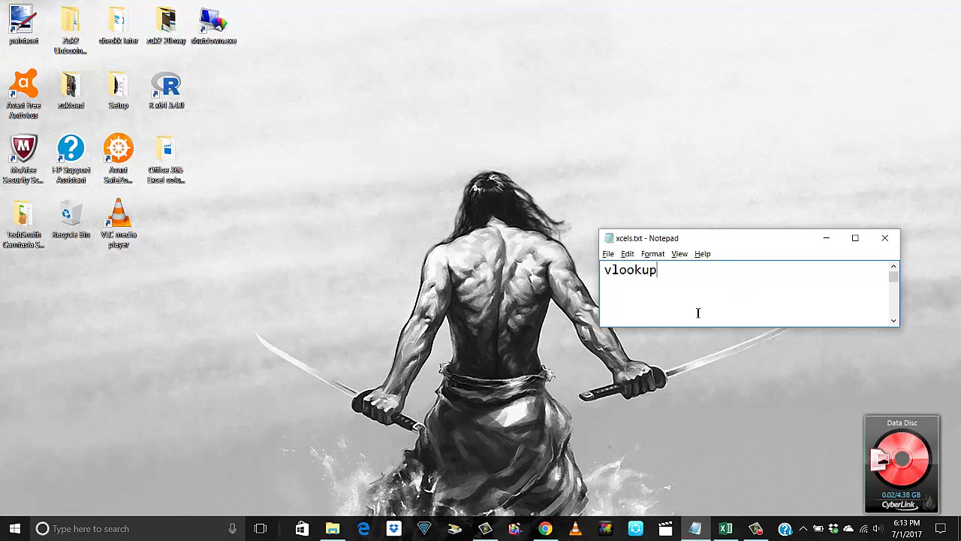
Bring the Book1 workbook forward and select the employee table F2:J18.
{"action": "left_click", "coordinate": [725, 528]}
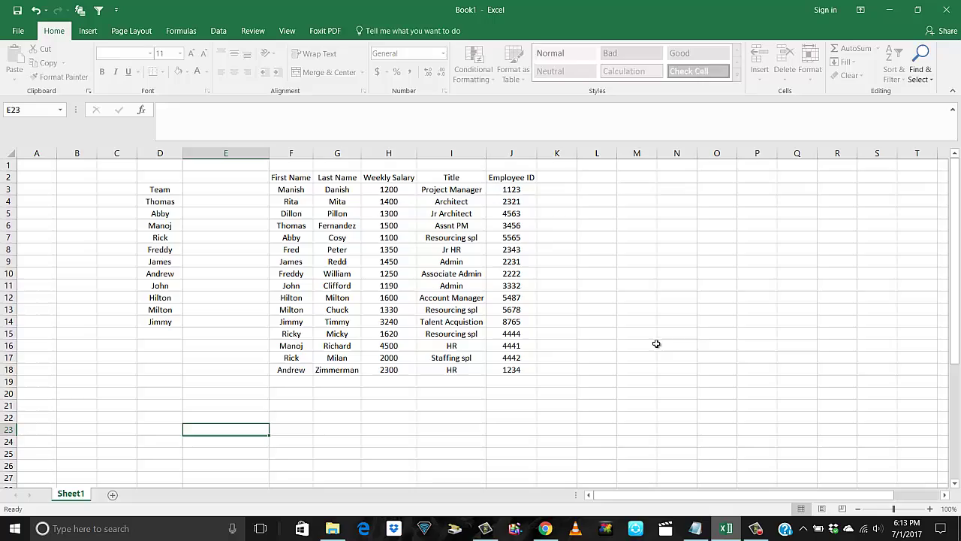
{"action": "left_click", "coordinate": [551, 238]}
{"action": "left_click_drag", "start_coordinate": [306, 178], "coordinate": [503, 363]}
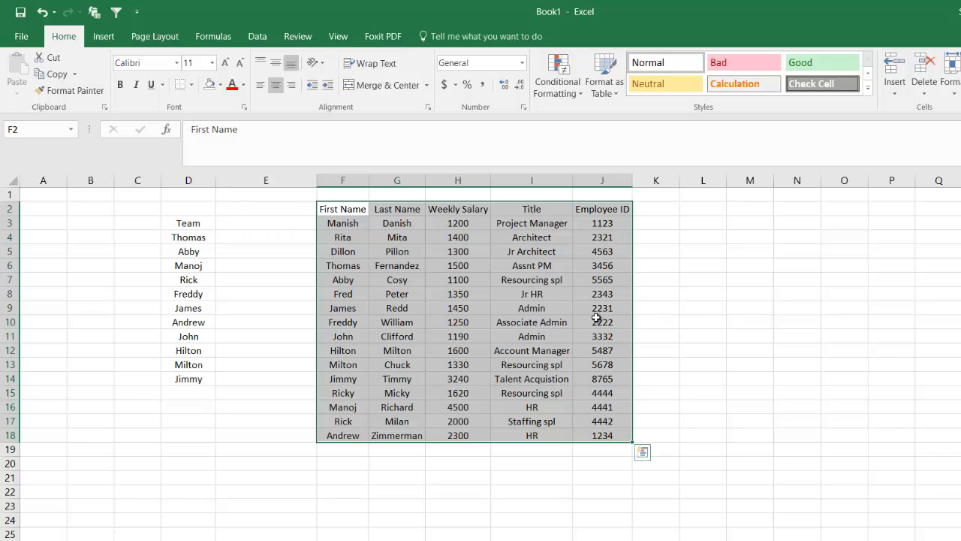
{"action": "left_click", "coordinate": [678, 329]}
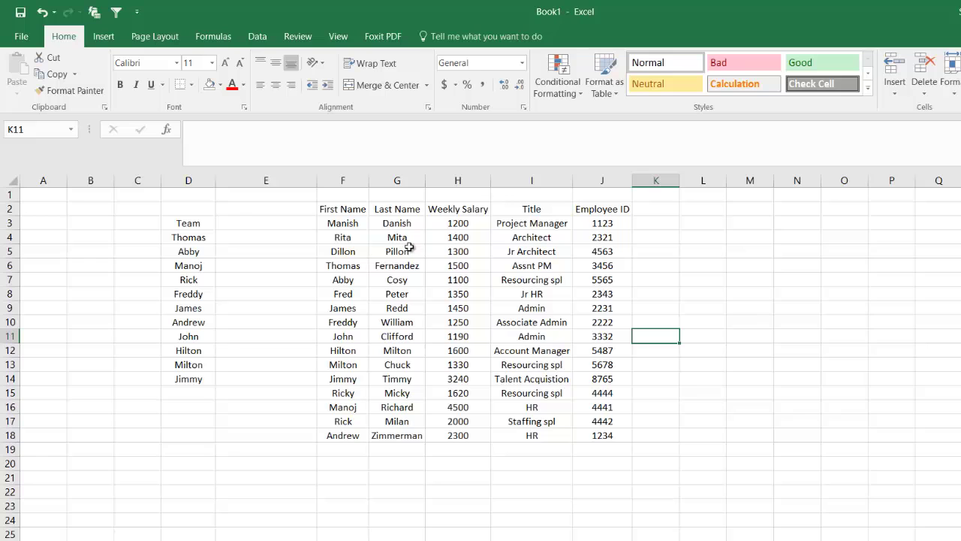
{"action": "left_click", "coordinate": [346, 211]}
{"action": "left_click_drag", "start_coordinate": [346, 210], "coordinate": [627, 436]}
Review the table's rows and First Name entries such as Milton and Rita.
{"action": "left_click", "coordinate": [750, 435]}
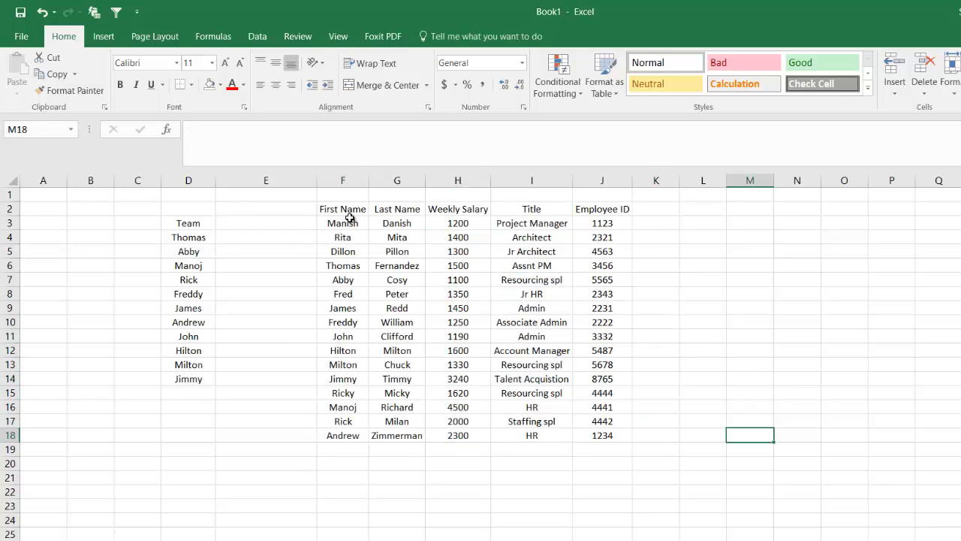
{"action": "left_click_drag", "start_coordinate": [343, 209], "coordinate": [957, 537]}
{"action": "left_click", "coordinate": [414, 278]}
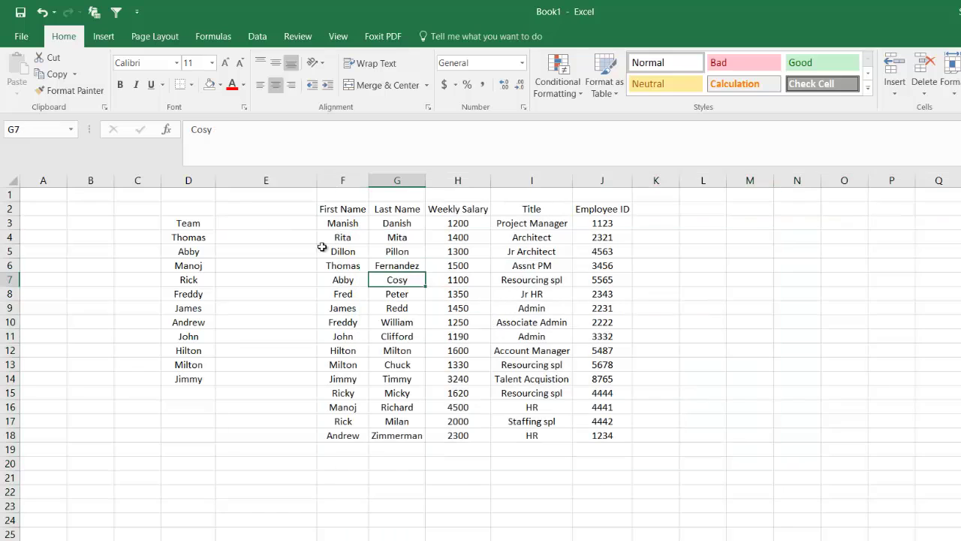
{"action": "left_click_drag", "start_coordinate": [341, 211], "coordinate": [617, 435]}
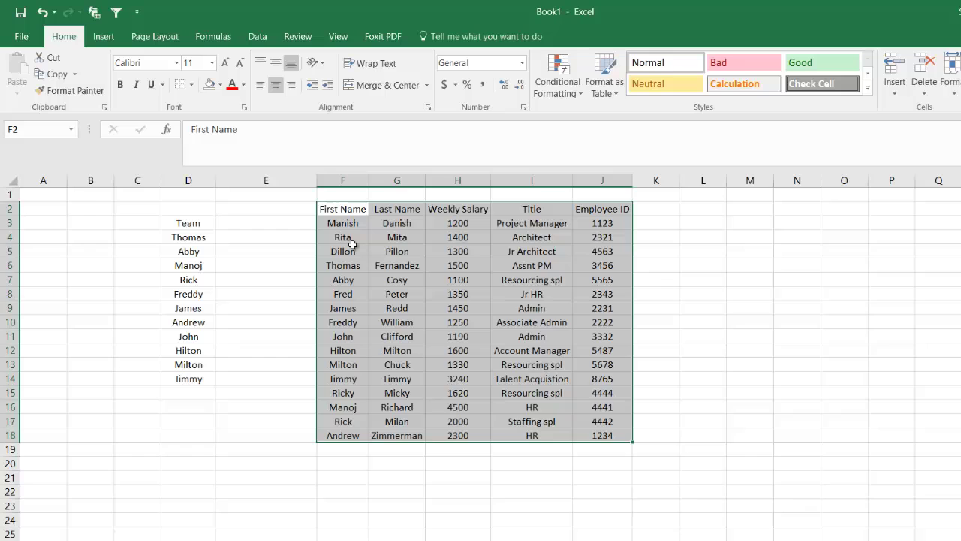
{"action": "left_click_drag", "start_coordinate": [346, 223], "coordinate": [379, 340]}
{"action": "left_click", "coordinate": [343, 364]}
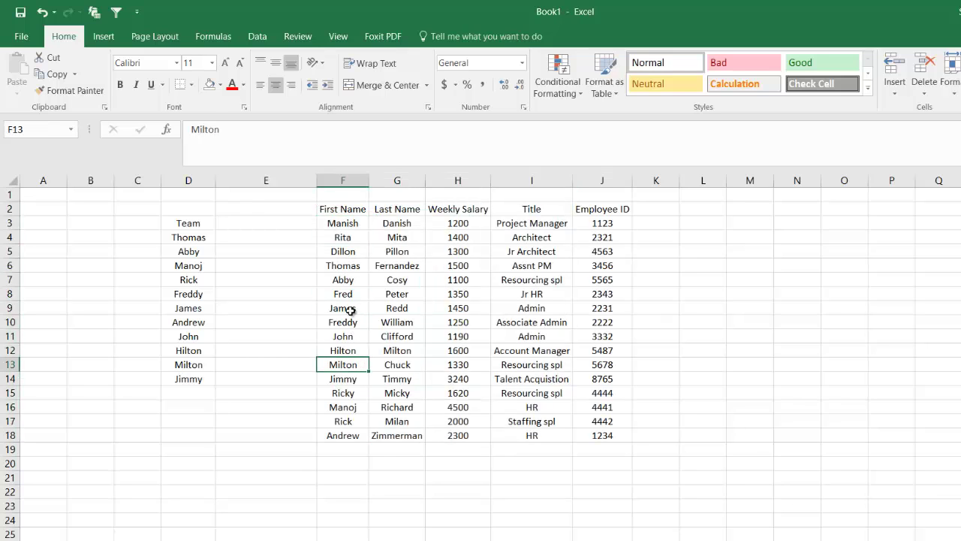
{"action": "left_click", "coordinate": [341, 235]}
{"action": "left_click_drag", "start_coordinate": [342, 234], "coordinate": [275, 236]}
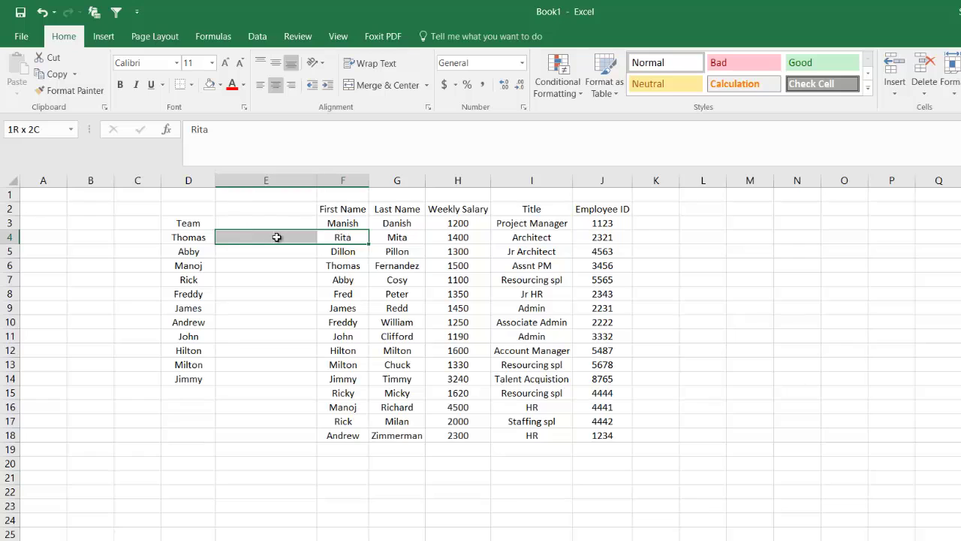
Enter the headings Full Name, Title and Weekly Salary in D21:F21.
{"action": "left_click", "coordinate": [166, 476]}
{"action": "type", "text": "Fy"}
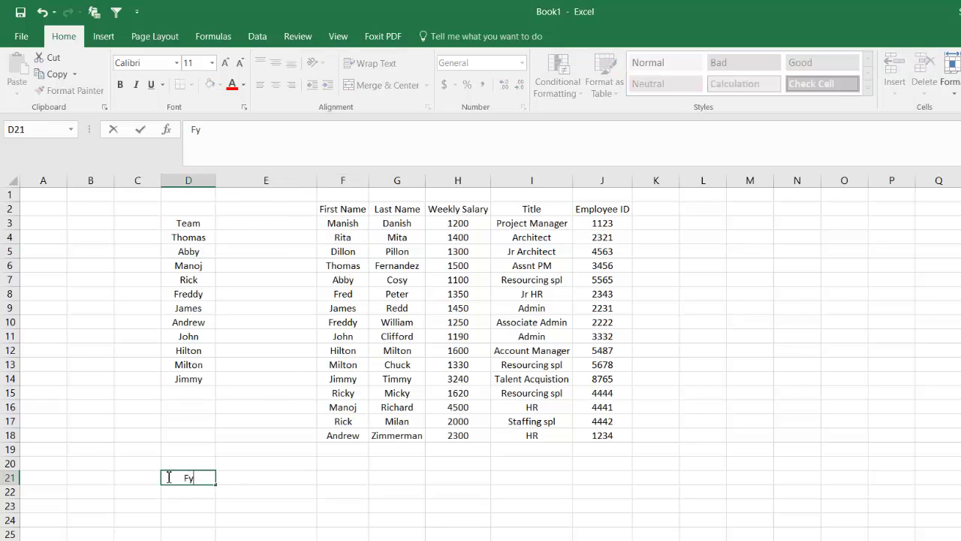
{"action": "type", "text": "ll Name"}
{"action": "key", "text": "Tab"}
{"action": "type", "text": "Tiotl"}
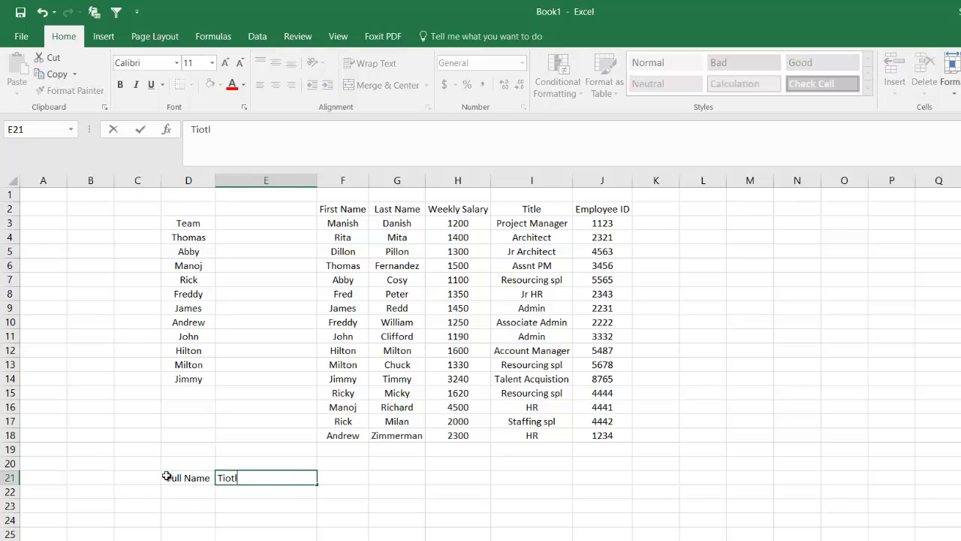
{"action": "key", "text": "Tab"}
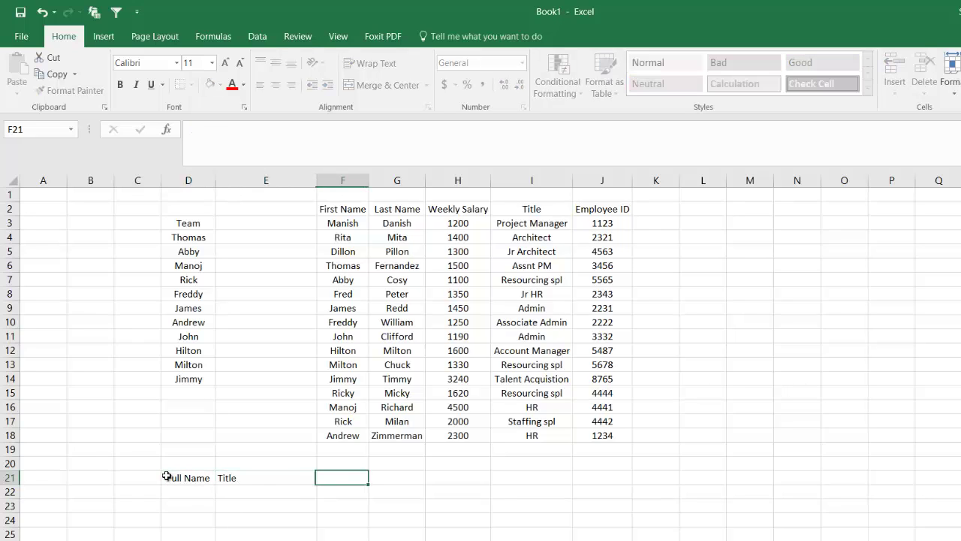
{"action": "type", "text": "Salar"}
{"action": "key", "text": "BackSpace"}
{"action": "key", "text": "BackSpace"}
{"action": "type", "text": "Weekly Salary"}
{"action": "key", "text": "ctrl+Return"}
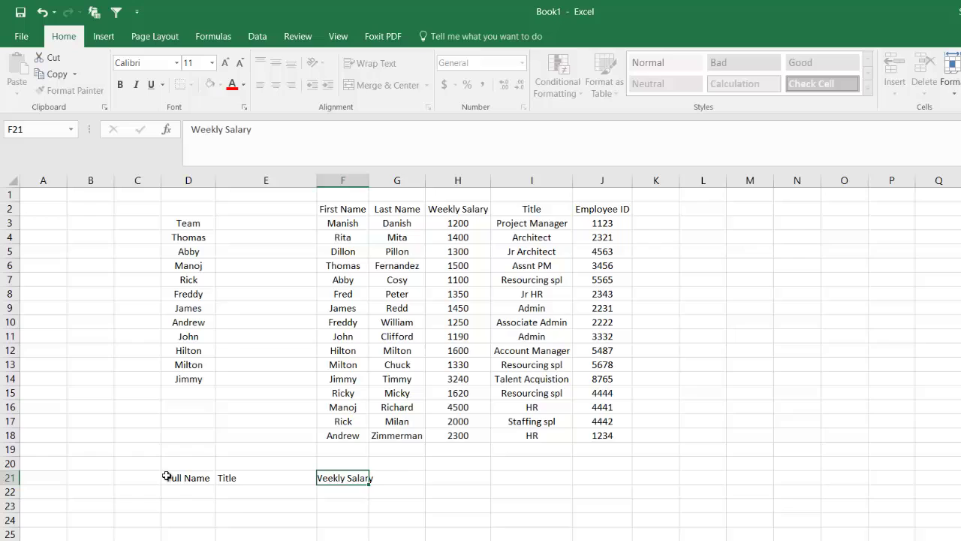
{"action": "key", "text": "Tab"}
Add the Emp ID heading in C21 and widen column E for Title.
{"action": "left_click", "coordinate": [144, 478]}
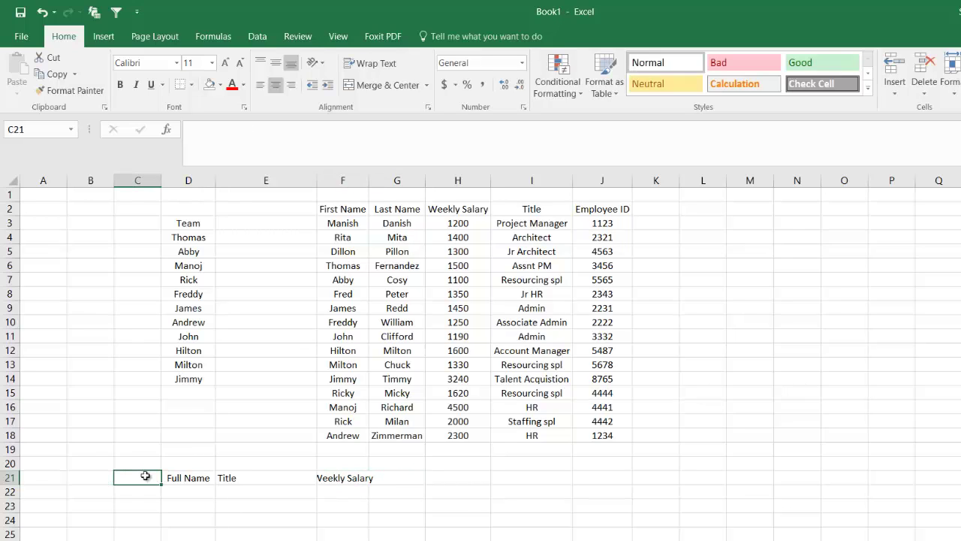
{"action": "type", "text": "Emp ID"}
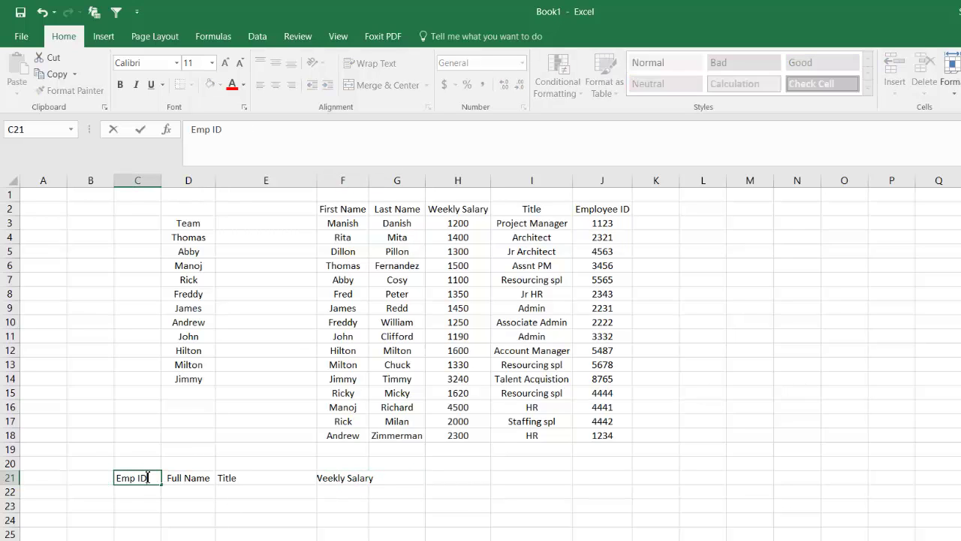
{"action": "left_click", "coordinate": [198, 504]}
{"action": "double_click", "coordinate": [317, 180]}
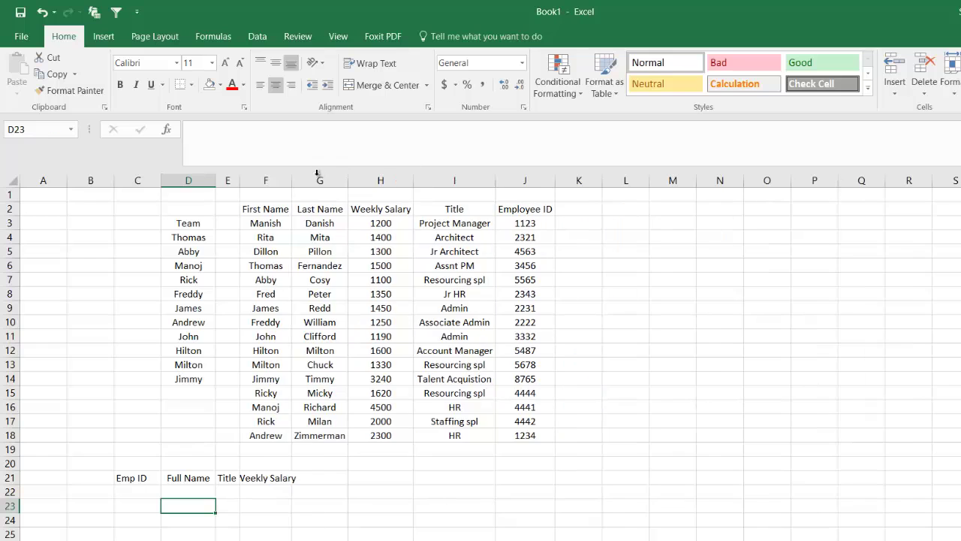
{"action": "left_click_drag", "start_coordinate": [239, 180], "coordinate": [275, 181]}
{"action": "left_click_drag", "start_coordinate": [313, 208], "coordinate": [620, 434]}
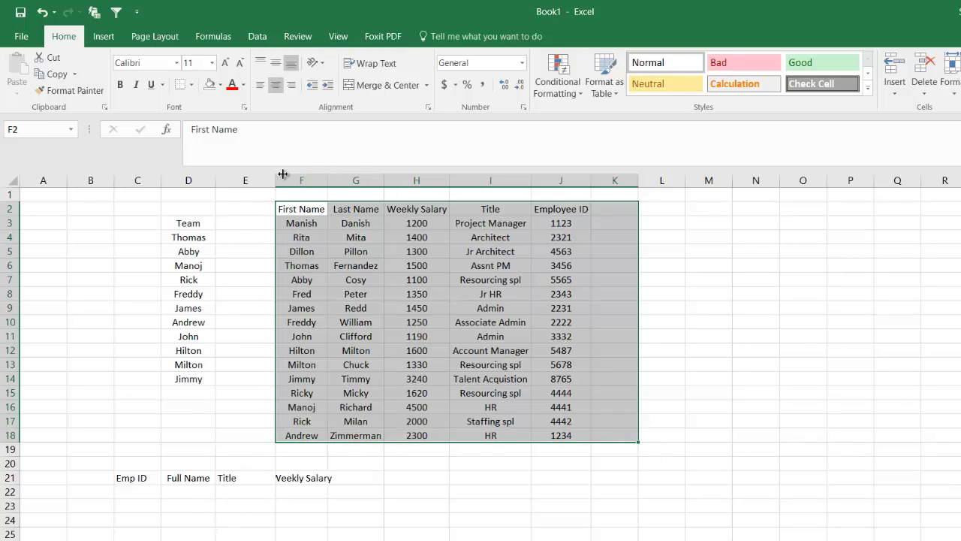
AutoFit columns F through K and check the new row 21 headings.
{"action": "double_click", "coordinate": [331, 176]}
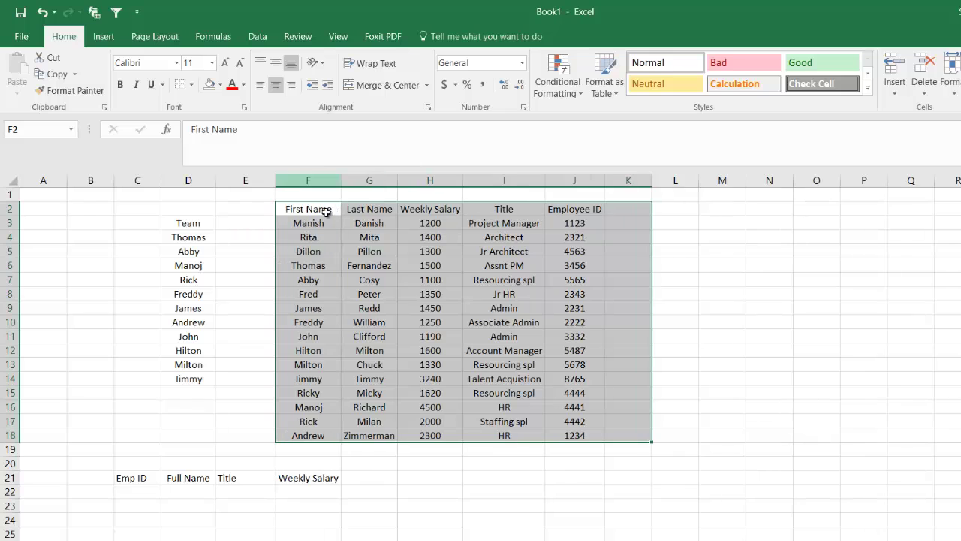
{"action": "left_click_drag", "start_coordinate": [133, 480], "coordinate": [304, 486]}
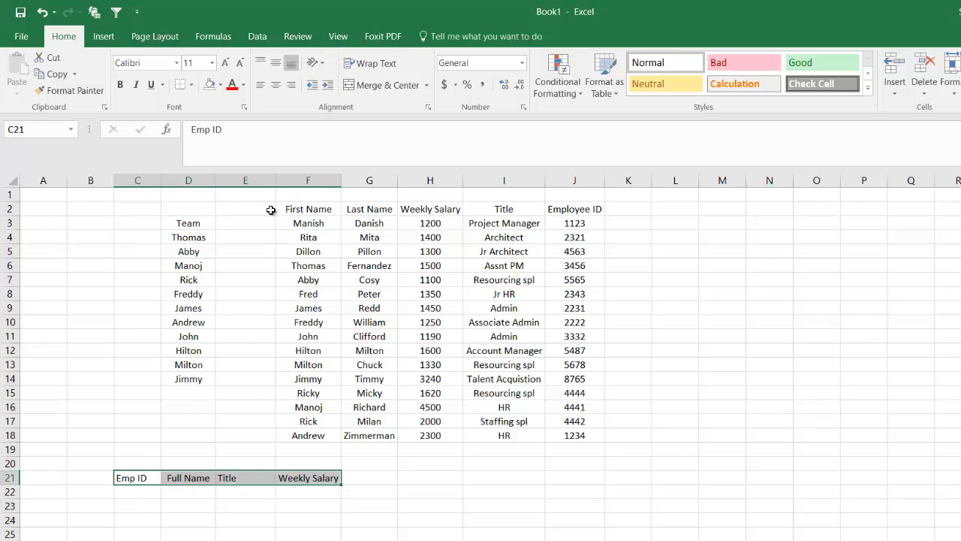
{"action": "left_click", "coordinate": [374, 496]}
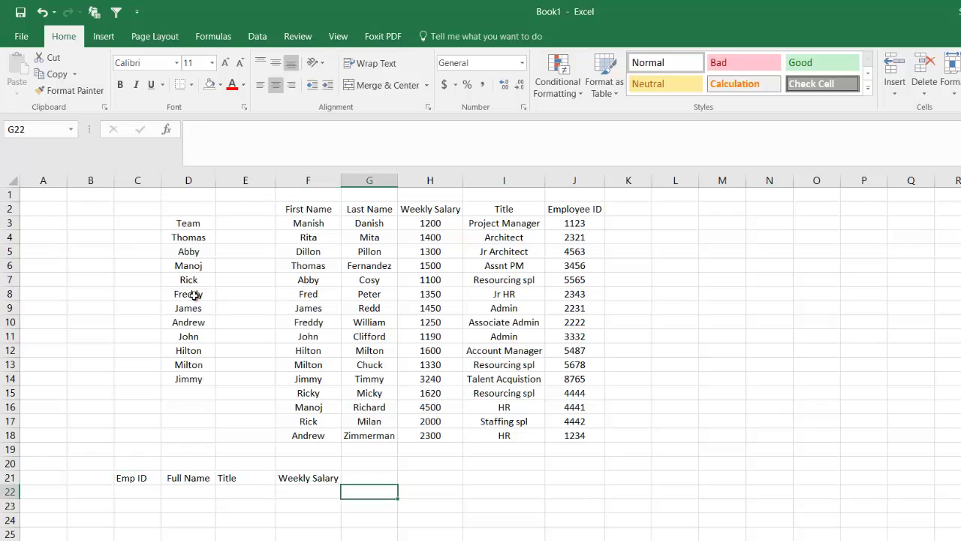
Review the team names D4:D14 and the employee table F2:J19, then select C22.
{"action": "left_click_drag", "start_coordinate": [181, 234], "coordinate": [193, 379]}
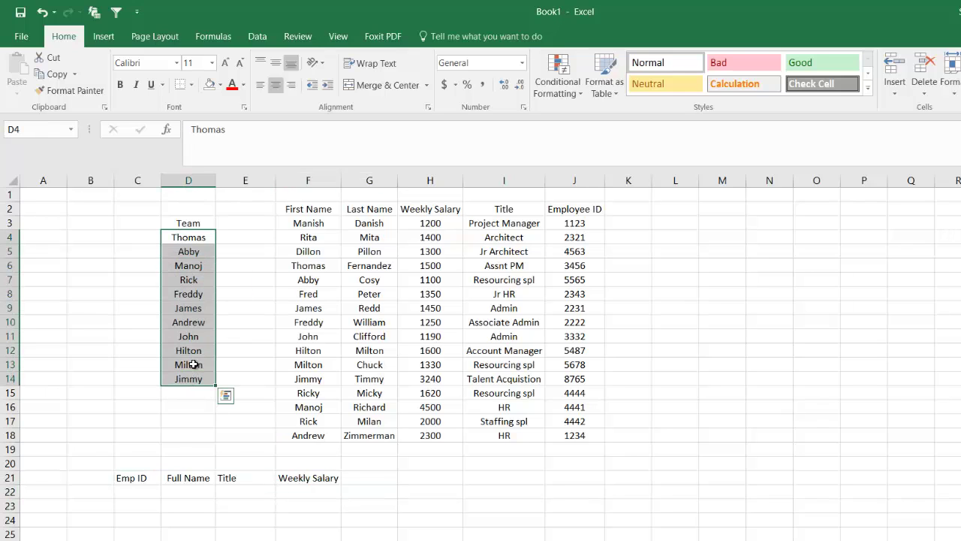
{"action": "left_click", "coordinate": [192, 239]}
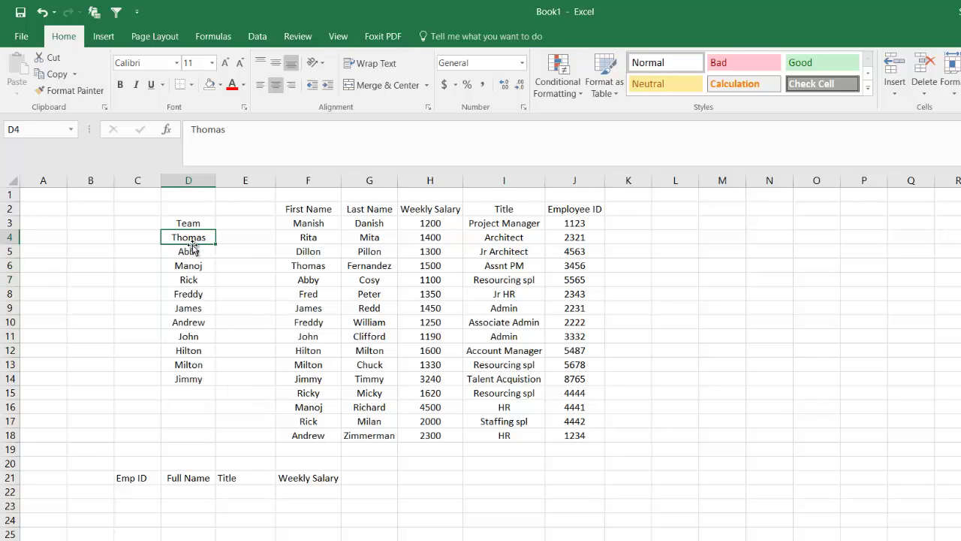
{"action": "left_click", "coordinate": [188, 266]}
{"action": "left_click_drag", "start_coordinate": [192, 237], "coordinate": [194, 380]}
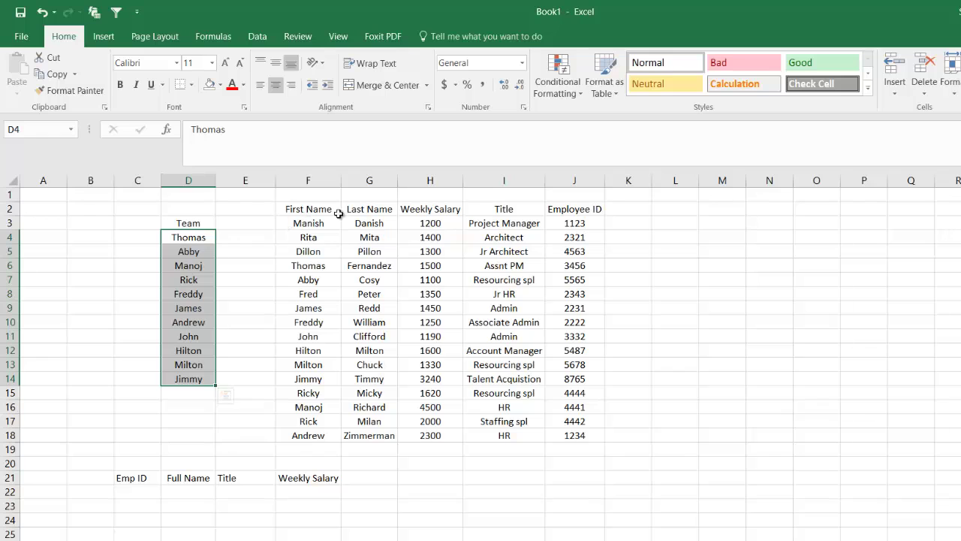
{"action": "left_click_drag", "start_coordinate": [339, 214], "coordinate": [574, 449]}
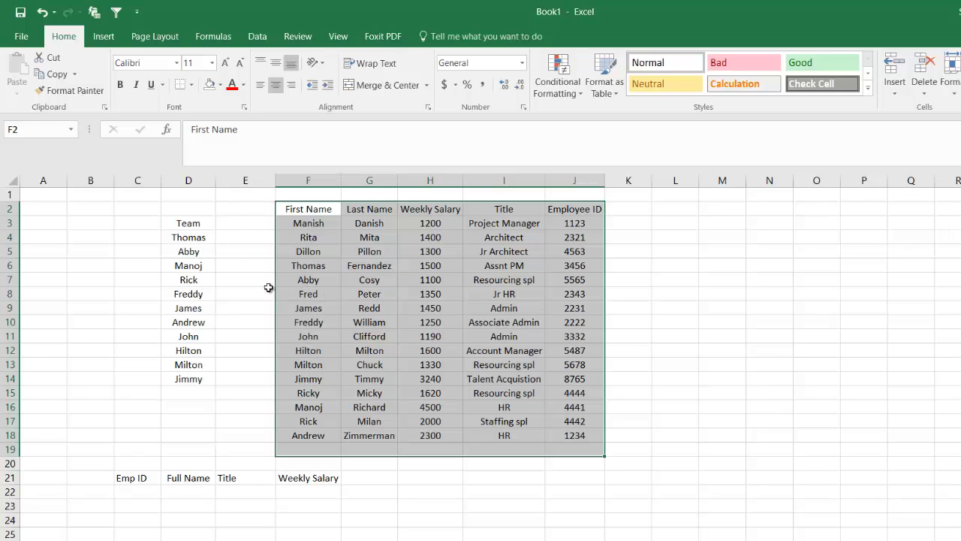
{"action": "left_click", "coordinate": [201, 278]}
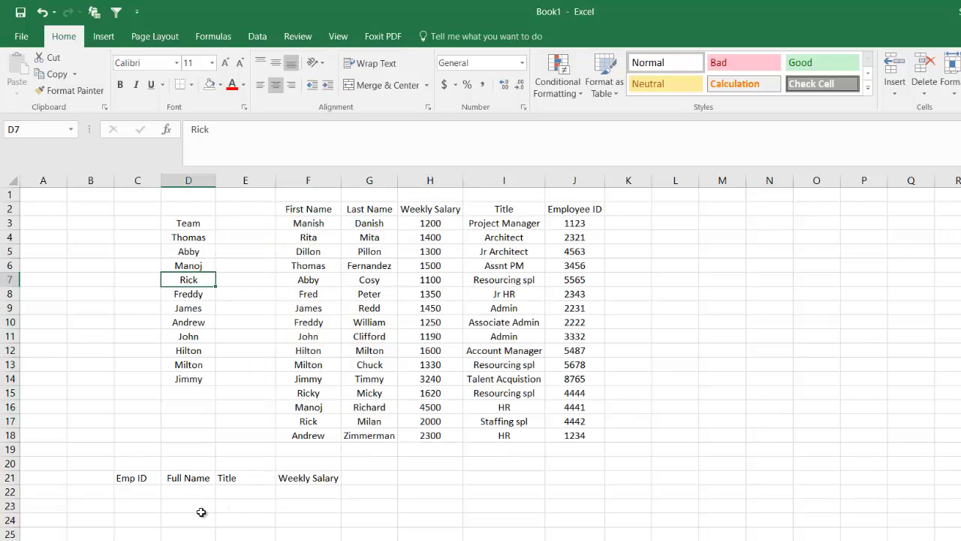
{"action": "left_click", "coordinate": [146, 494]}
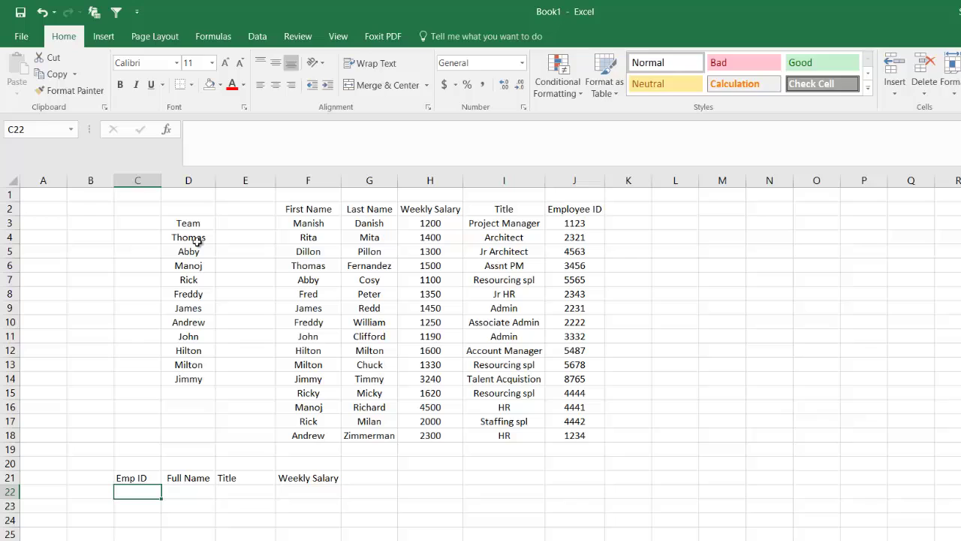
Enter =VLOOKUP(D4,F2:J18,5,FALSE) in C22 to return the Employee ID 3456.
{"action": "type", "text": "=v"}
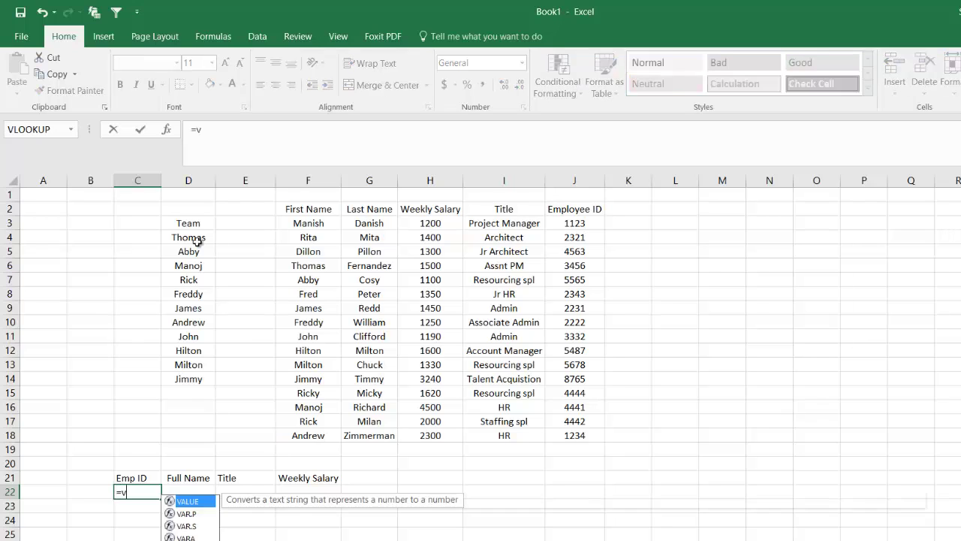
{"action": "type", "text": "look"}
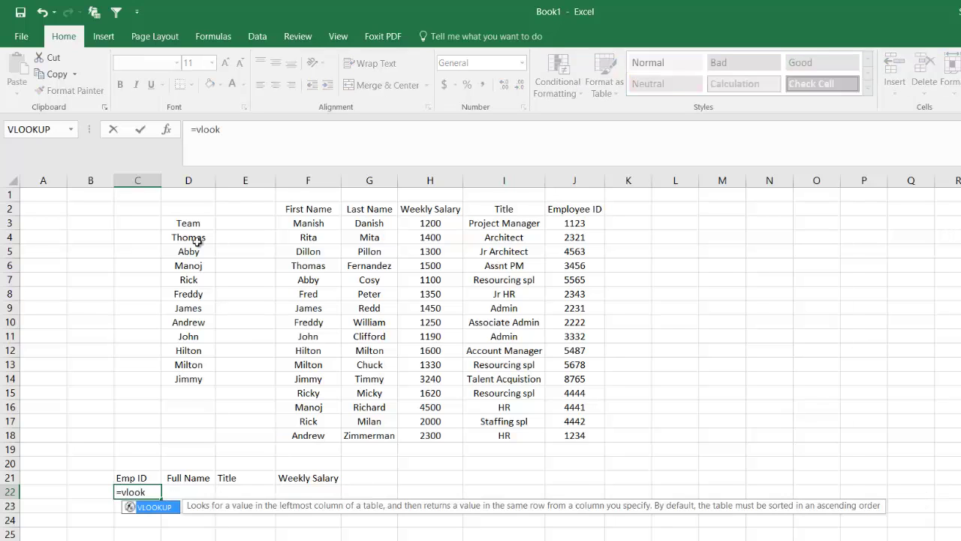
{"action": "type", "text": "up("}
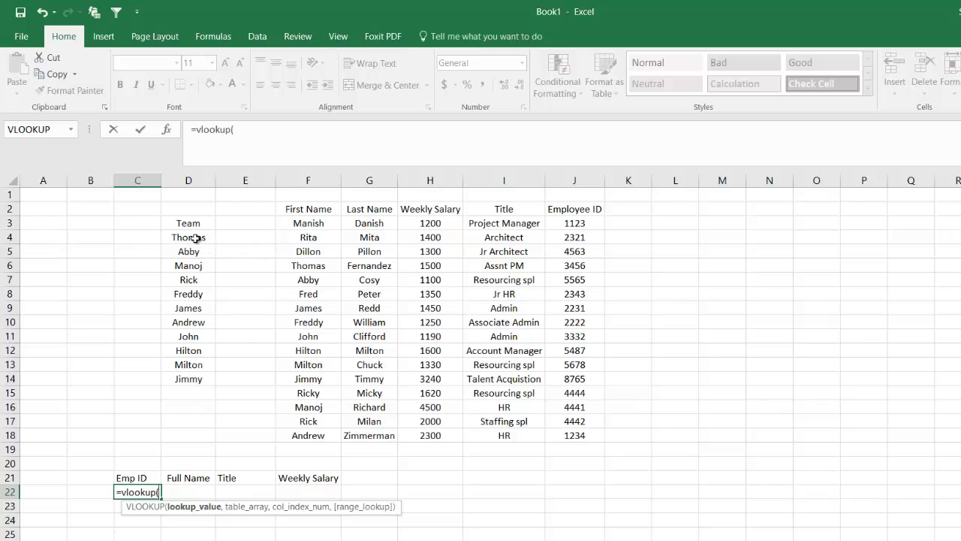
{"action": "left_click", "coordinate": [196, 238]}
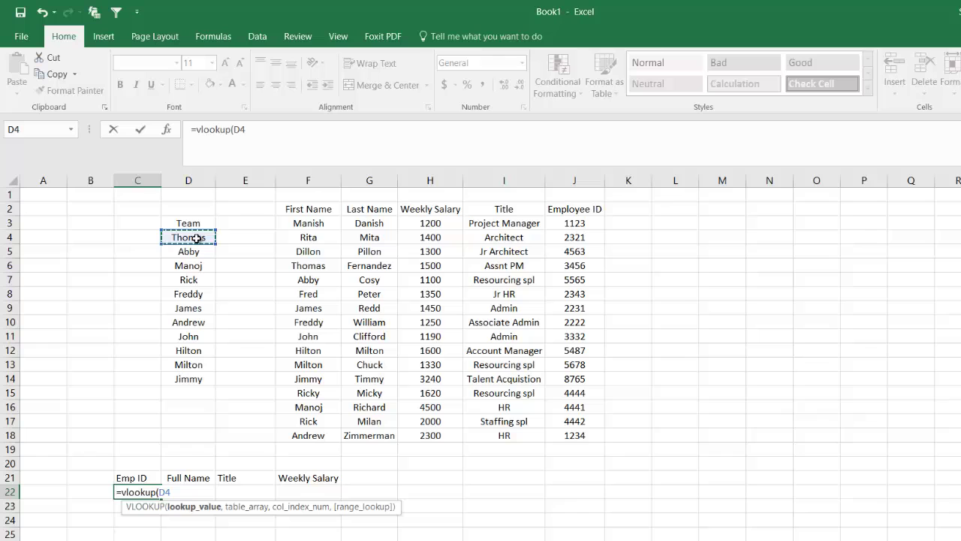
{"action": "type", "text": ","}
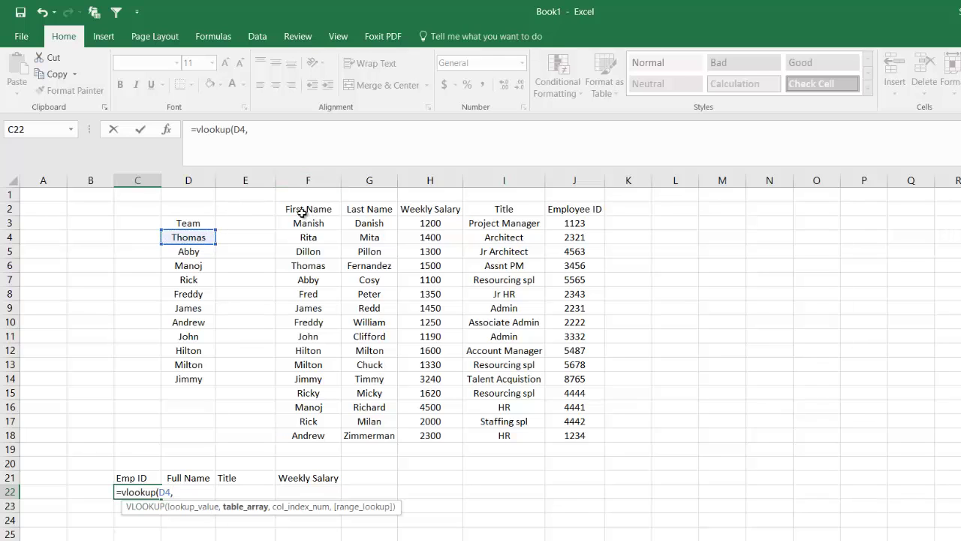
{"action": "left_click_drag", "start_coordinate": [302, 212], "coordinate": [582, 436]}
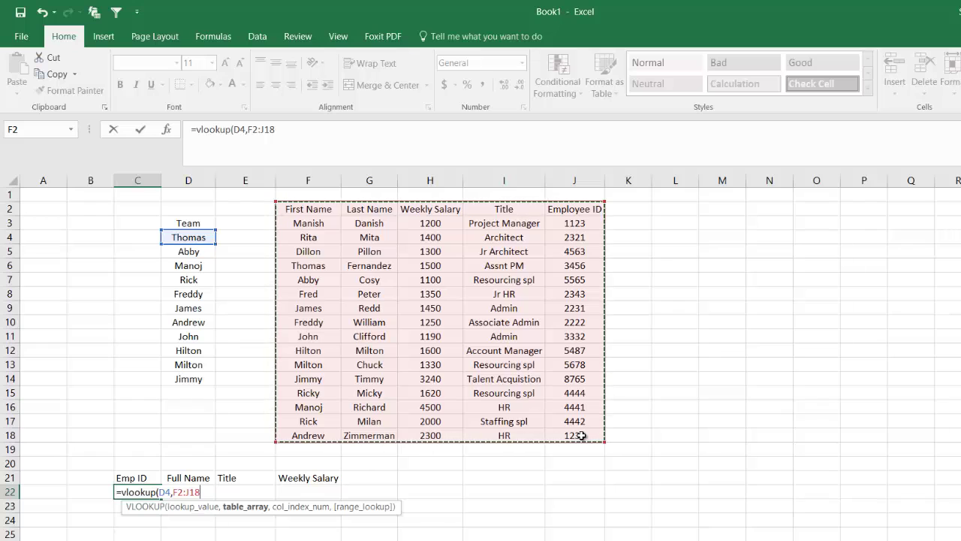
{"action": "type", "text": ",5"}
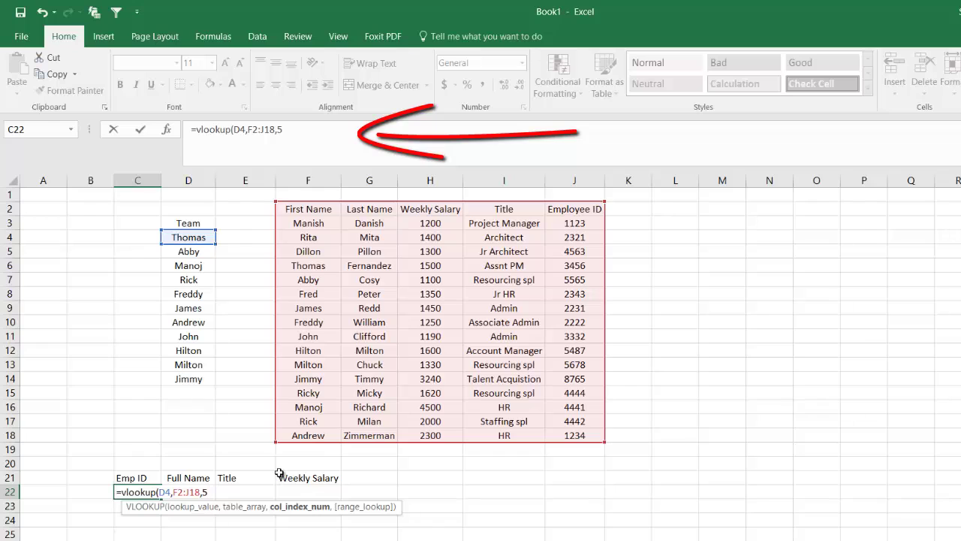
{"action": "type", "text": ","}
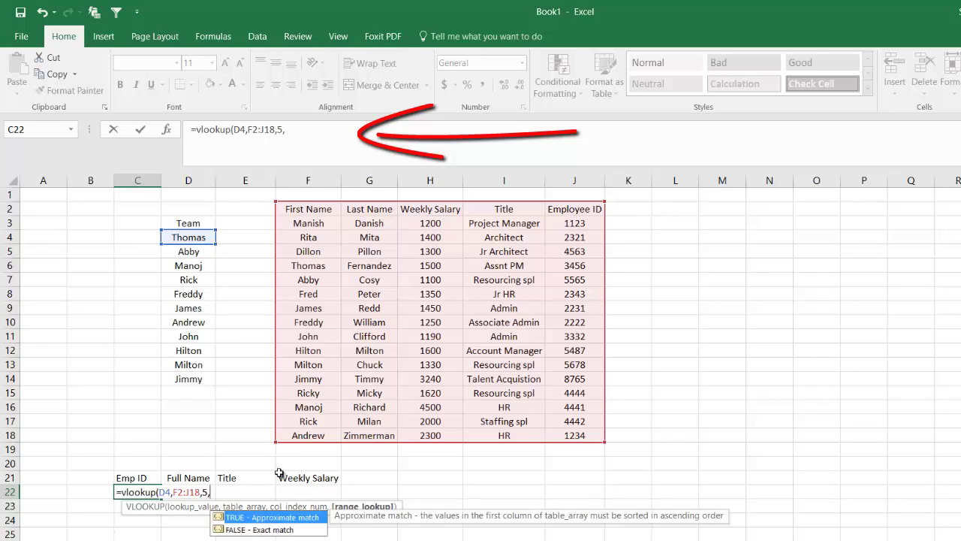
{"action": "left_click", "coordinate": [260, 531]}
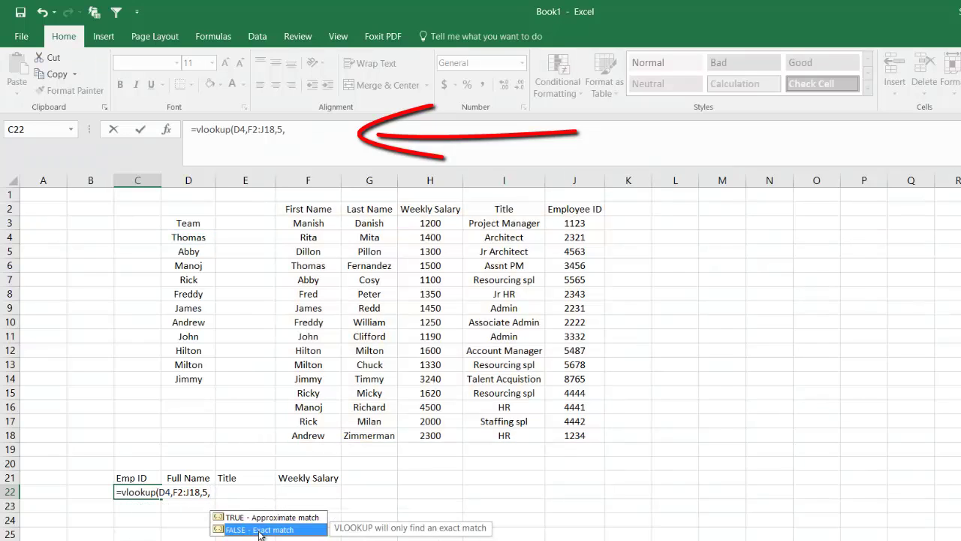
{"action": "left_click", "coordinate": [215, 494]}
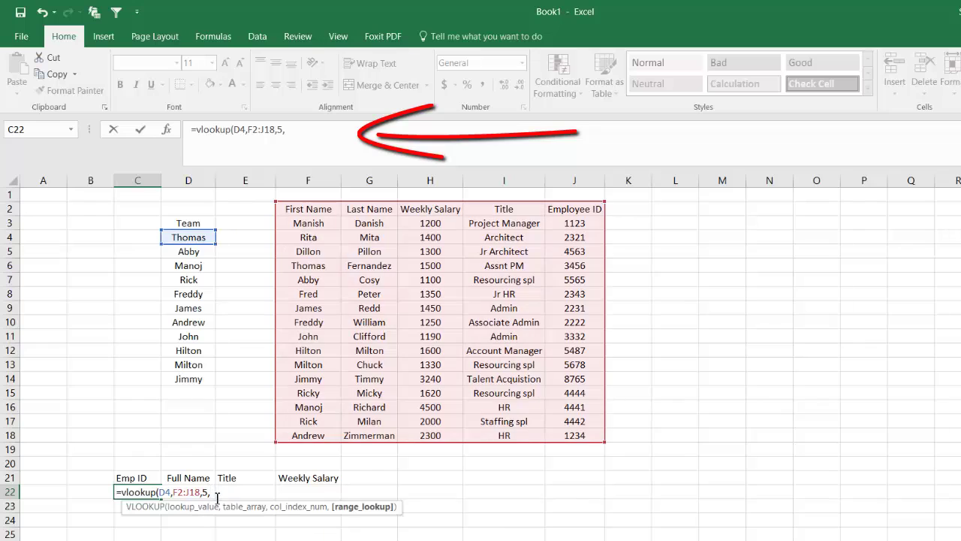
{"action": "type", "text": "f"}
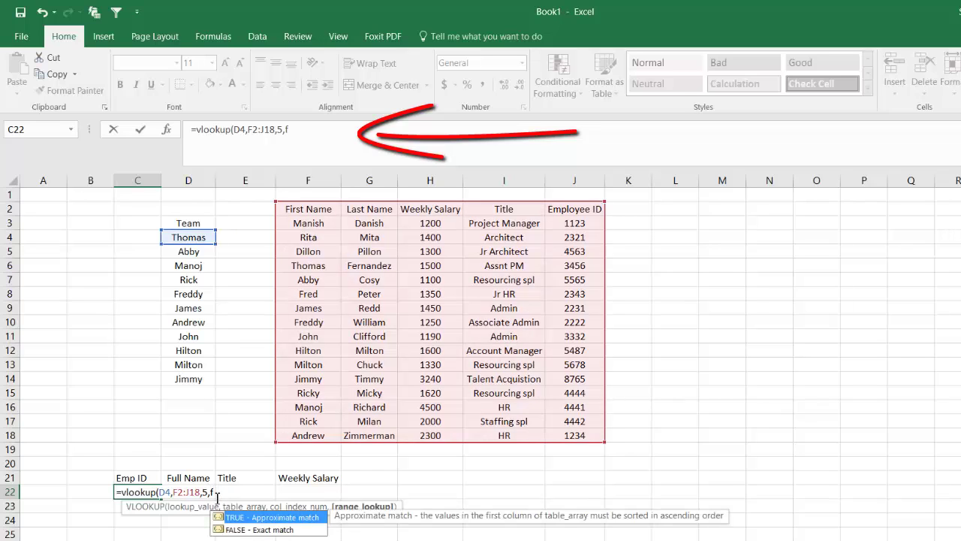
{"action": "type", "text": "alse"}
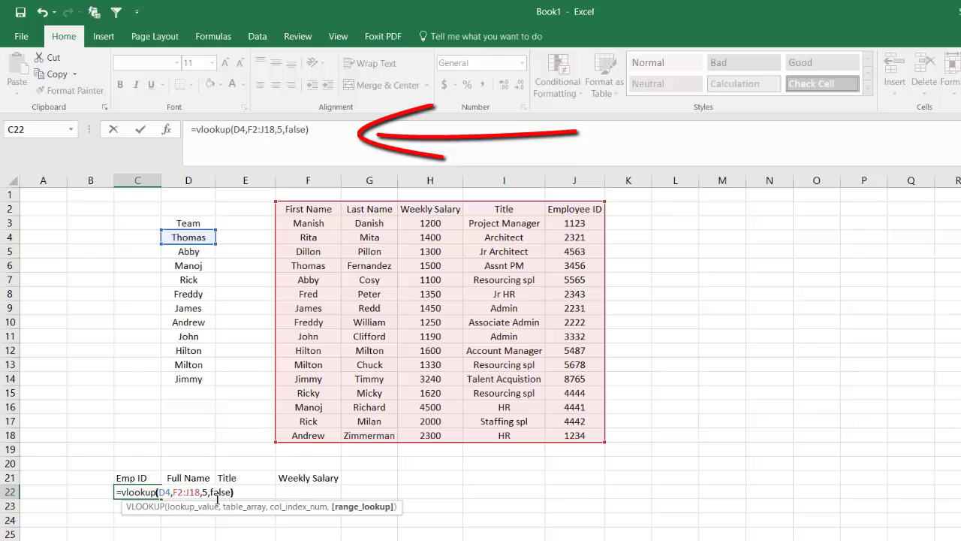
{"action": "key", "text": "Return"}
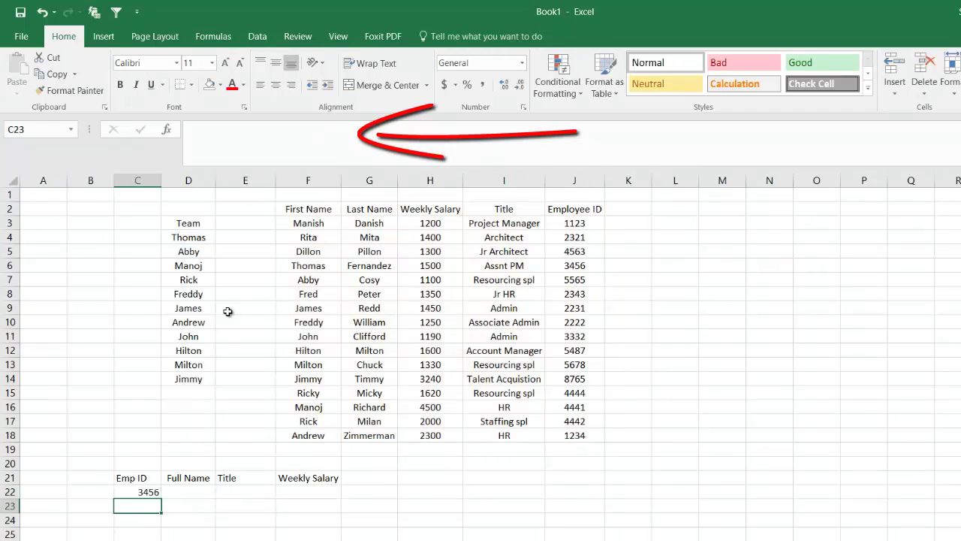
Verify C22's result against Thomas's row 6 in the employee table.
{"action": "left_click", "coordinate": [324, 266]}
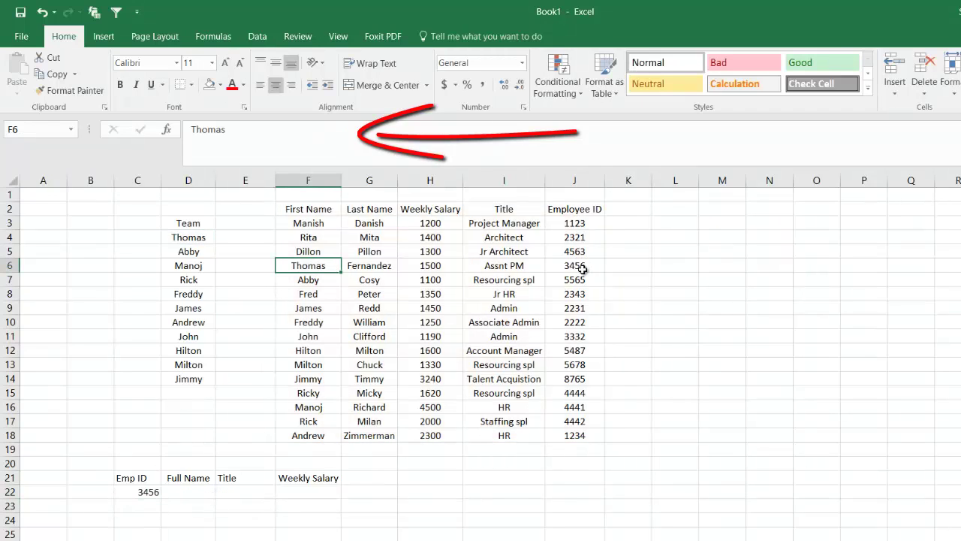
{"action": "left_click", "coordinate": [579, 266]}
{"action": "left_click", "coordinate": [138, 490]}
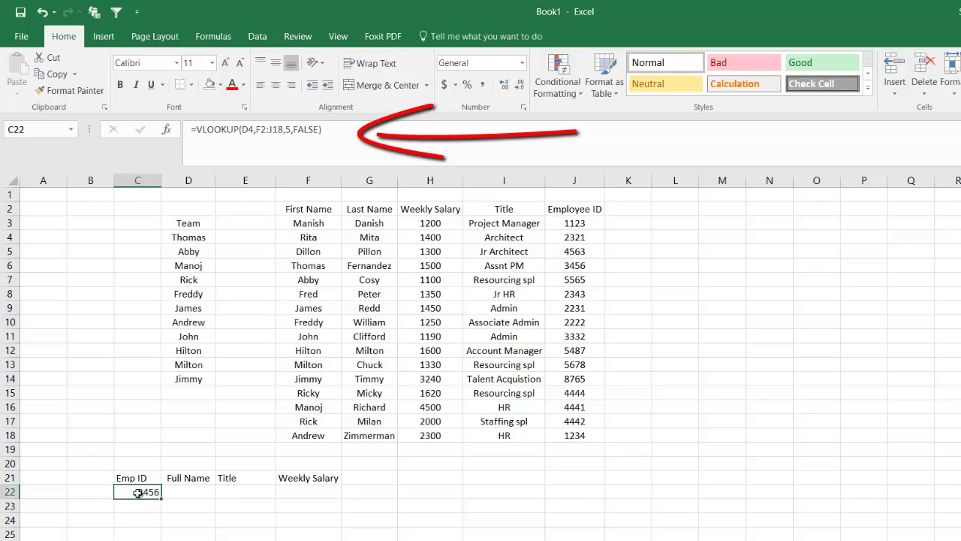
{"action": "left_click", "coordinate": [189, 239]}
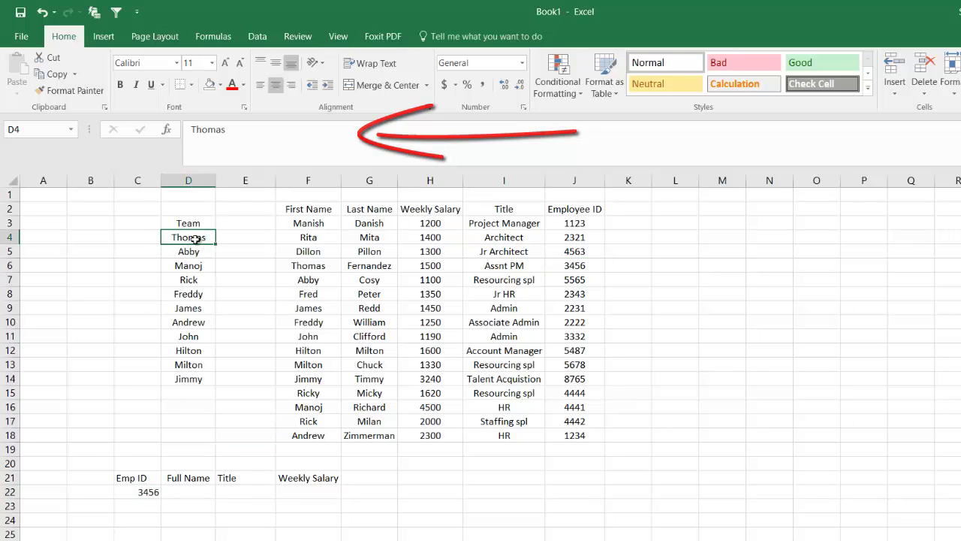
{"action": "left_click", "coordinate": [310, 268]}
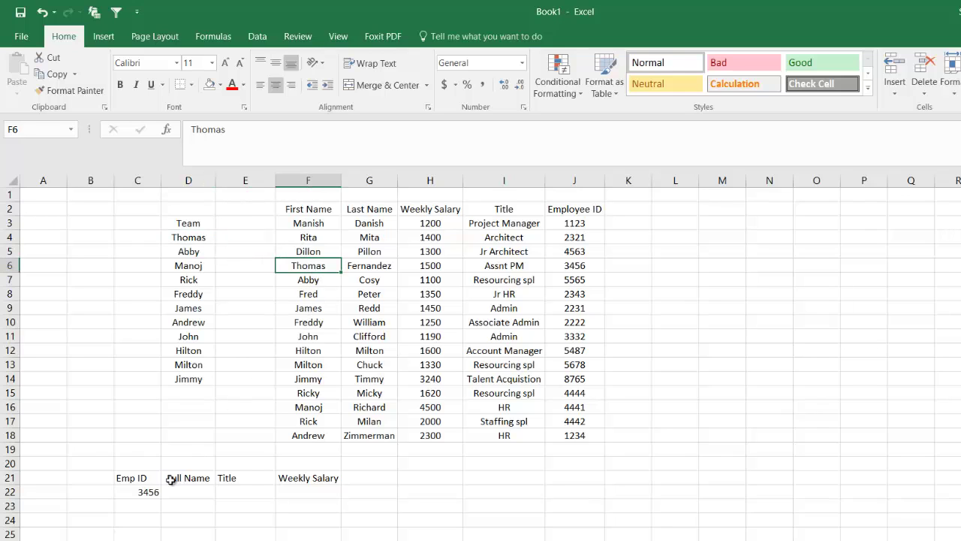
{"action": "left_click", "coordinate": [144, 498]}
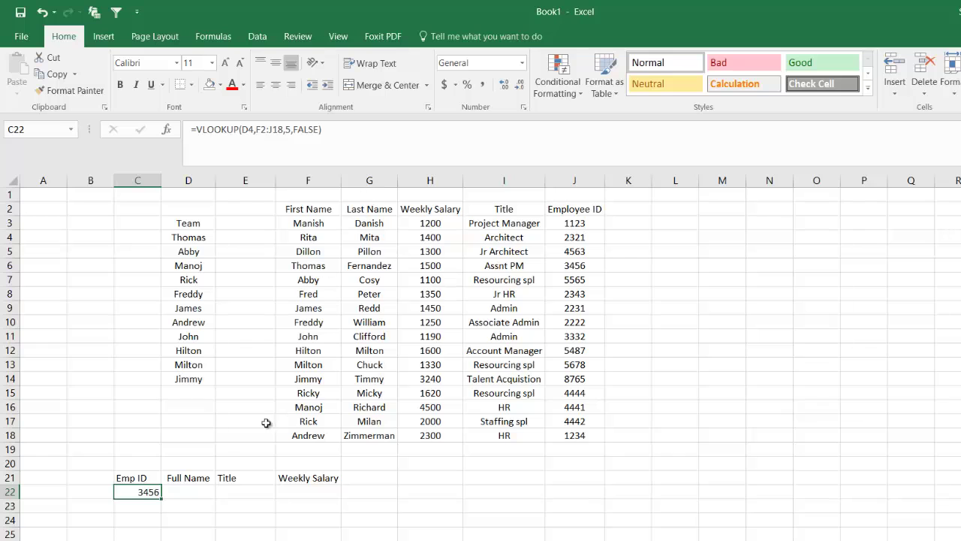
{"action": "scroll", "coordinate": [255, 398], "scroll_direction": "down", "scroll_amount": 3}
{"action": "scroll", "coordinate": [232, 383], "scroll_direction": "up", "scroll_amount": 2}
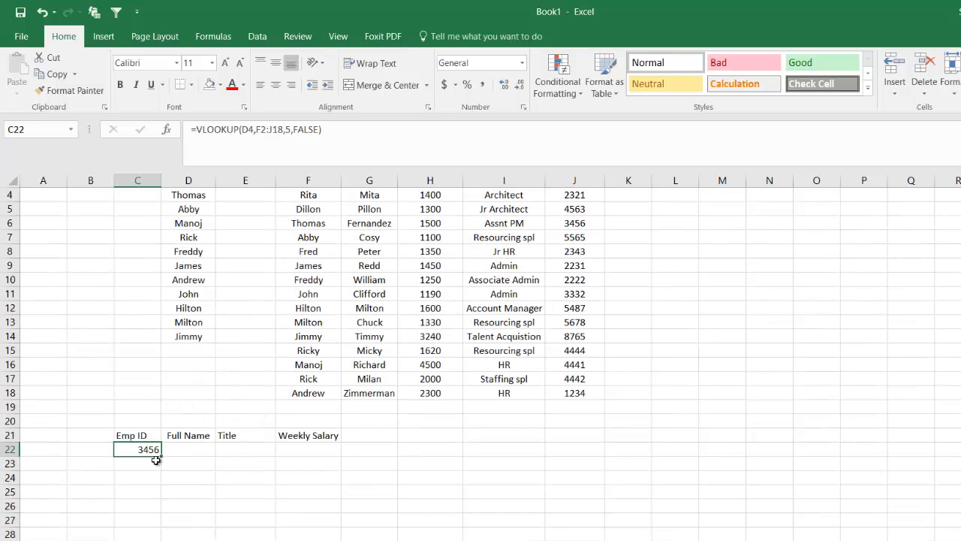
Copy the Emp ID lookup down to C28 and count the team names in D4:D14.
{"action": "left_click_drag", "start_coordinate": [156, 459], "coordinate": [156, 534]}
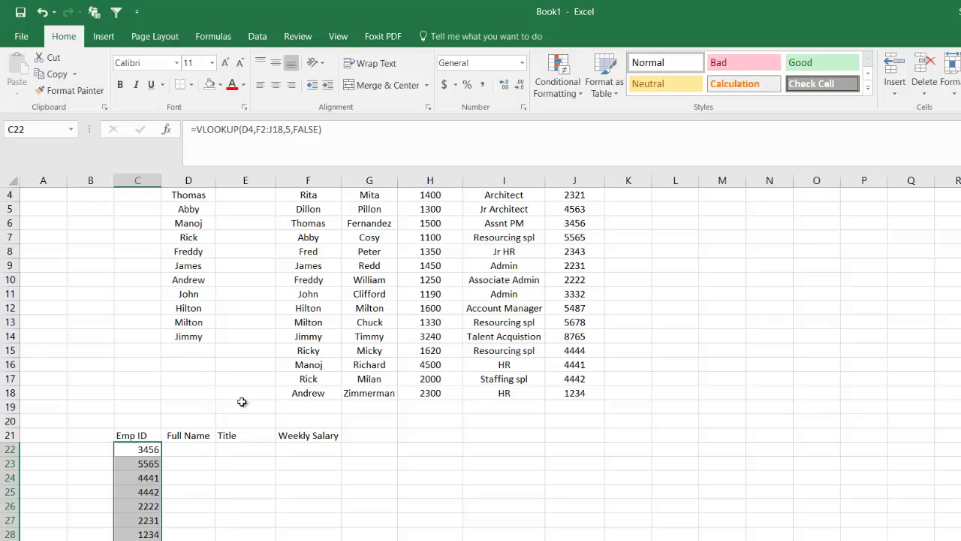
{"action": "scroll", "coordinate": [242, 404], "scroll_direction": "down", "scroll_amount": 2}
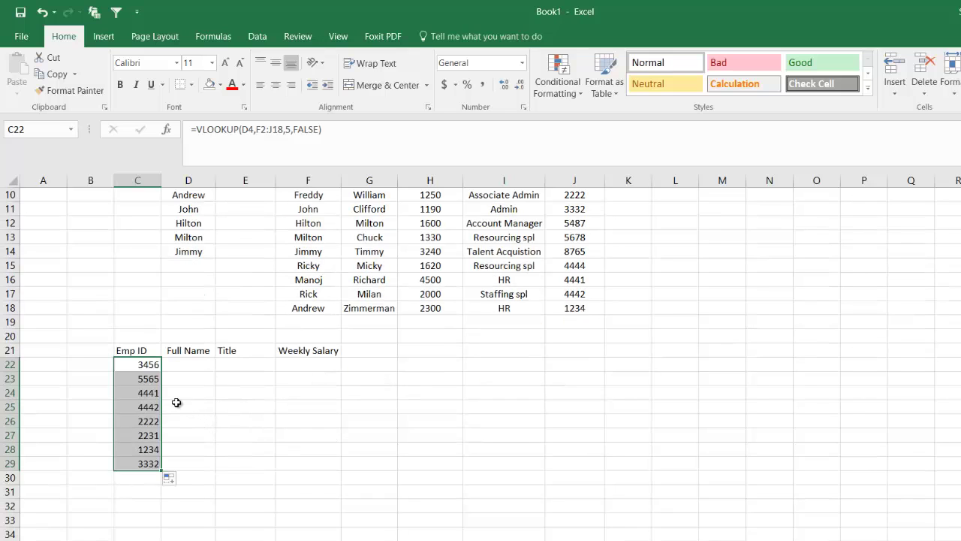
{"action": "scroll", "coordinate": [231, 311], "scroll_direction": "up", "scroll_amount": 3}
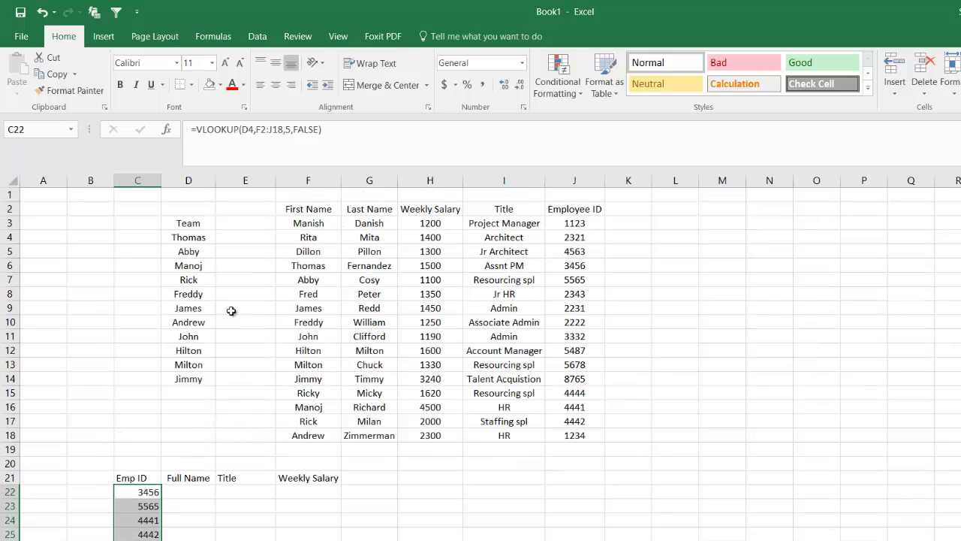
{"action": "left_click_drag", "start_coordinate": [197, 239], "coordinate": [211, 381]}
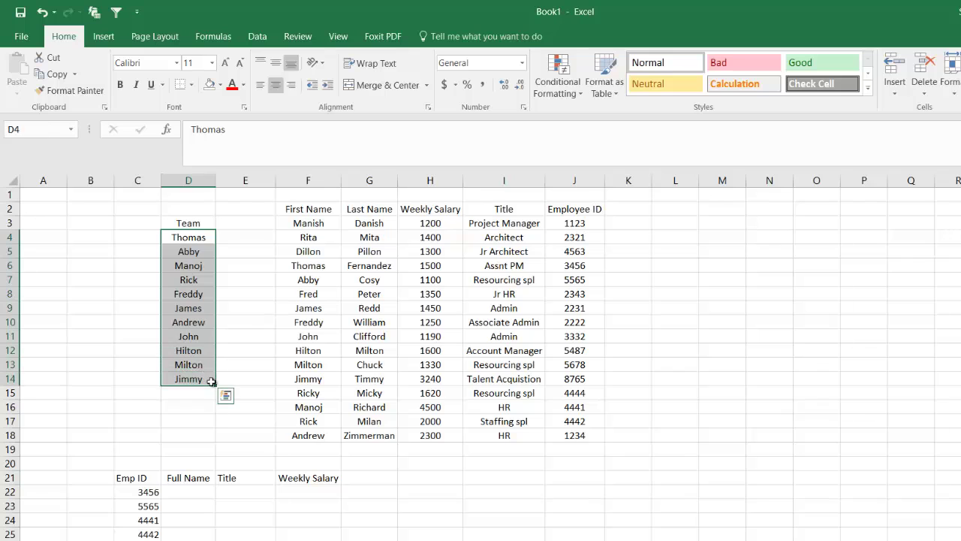
{"action": "scroll", "coordinate": [199, 398], "scroll_direction": "down", "scroll_amount": 3}
Extend the lookup to row 34, then delete the surplus #N/A cells C33:C34.
{"action": "left_click", "coordinate": [148, 365]}
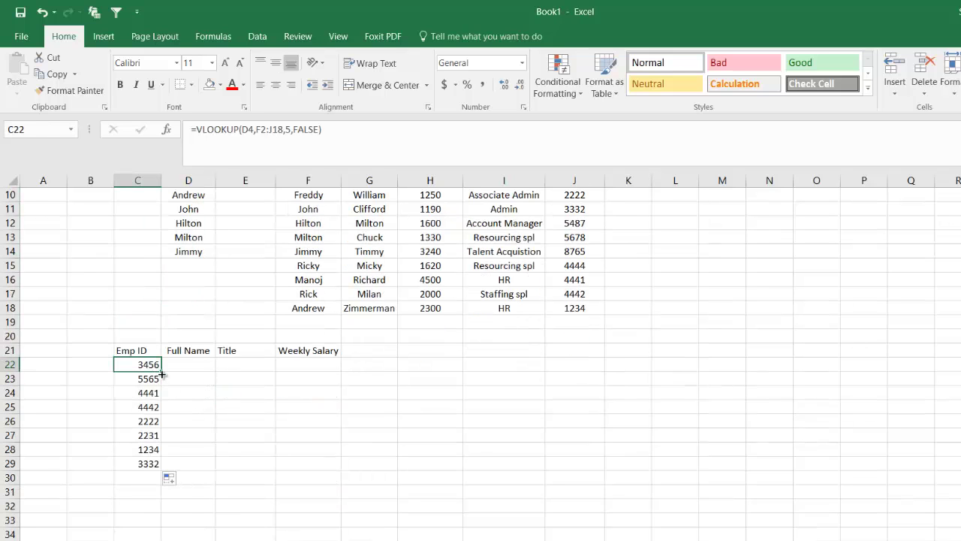
{"action": "left_click_drag", "start_coordinate": [161, 374], "coordinate": [159, 536]}
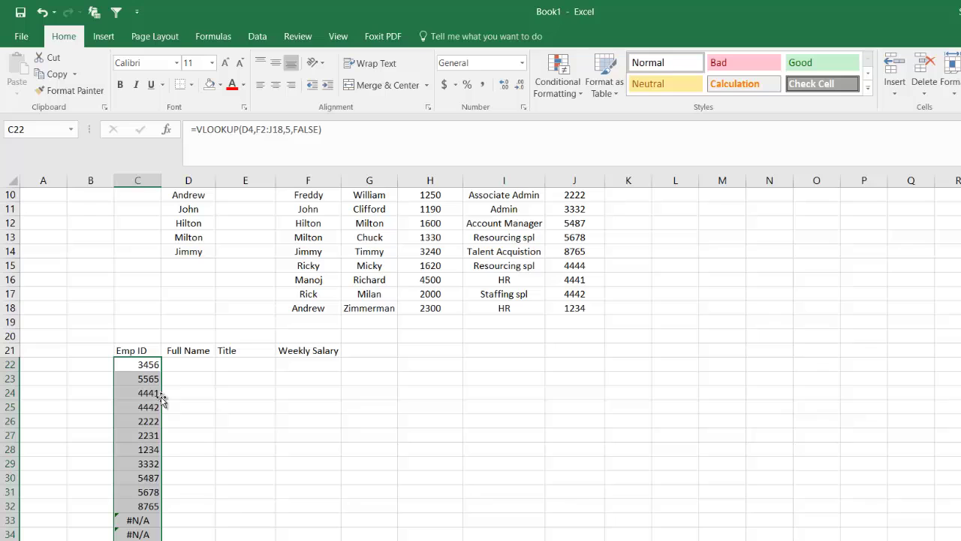
{"action": "left_click_drag", "start_coordinate": [143, 369], "coordinate": [134, 533]}
{"action": "key", "text": "Delete"}
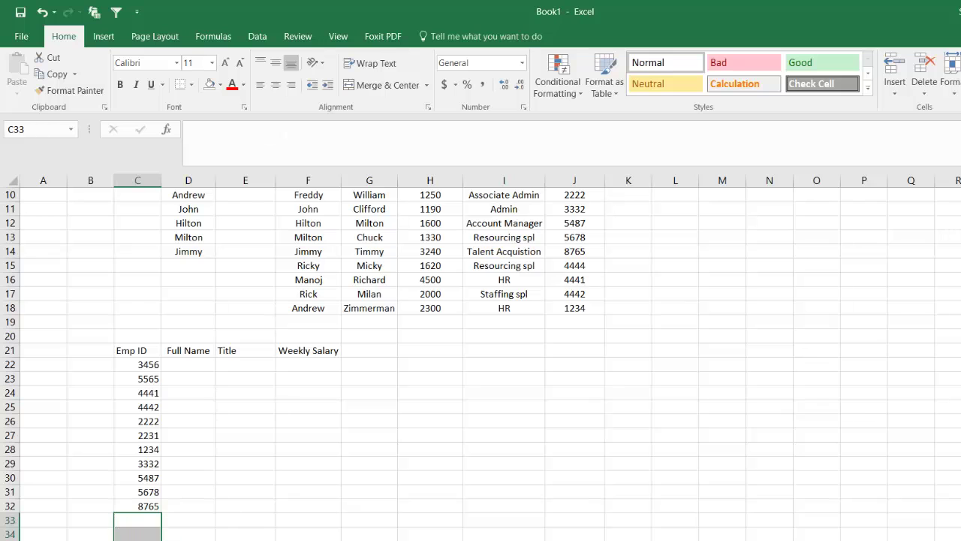
{"action": "scroll", "coordinate": [144, 389], "scroll_direction": "up", "scroll_amount": 1}
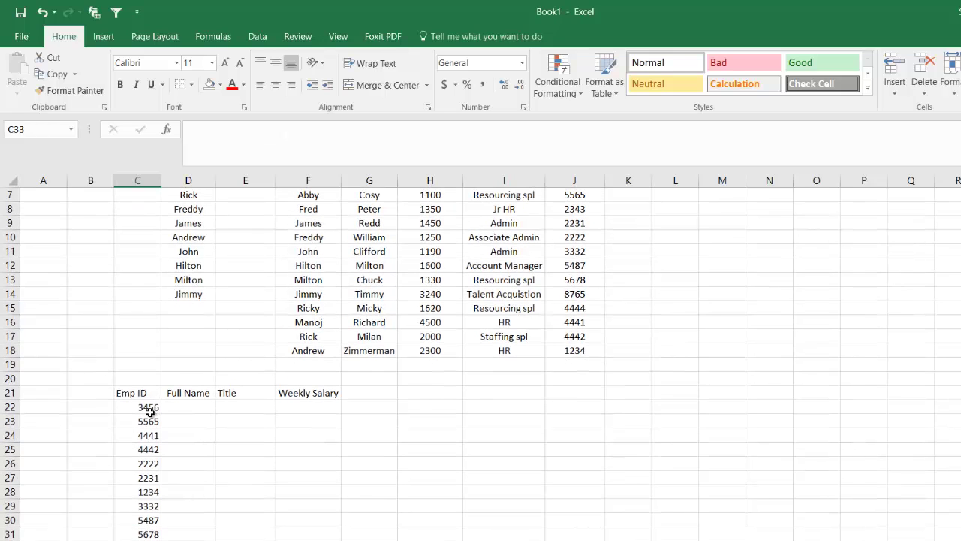
{"action": "left_click", "coordinate": [151, 404]}
{"action": "scroll", "coordinate": [244, 164], "scroll_direction": "up", "scroll_amount": 2}
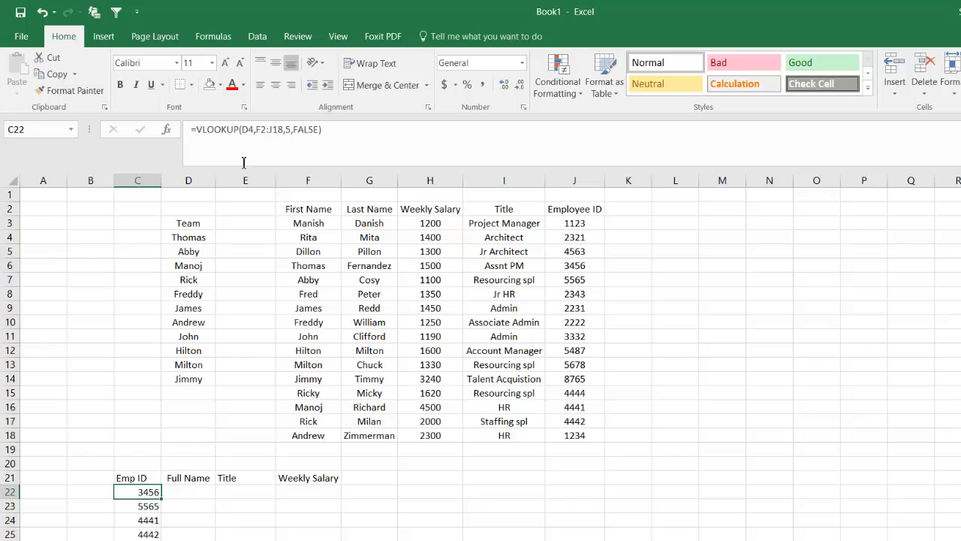
{"action": "left_click", "coordinate": [188, 238]}
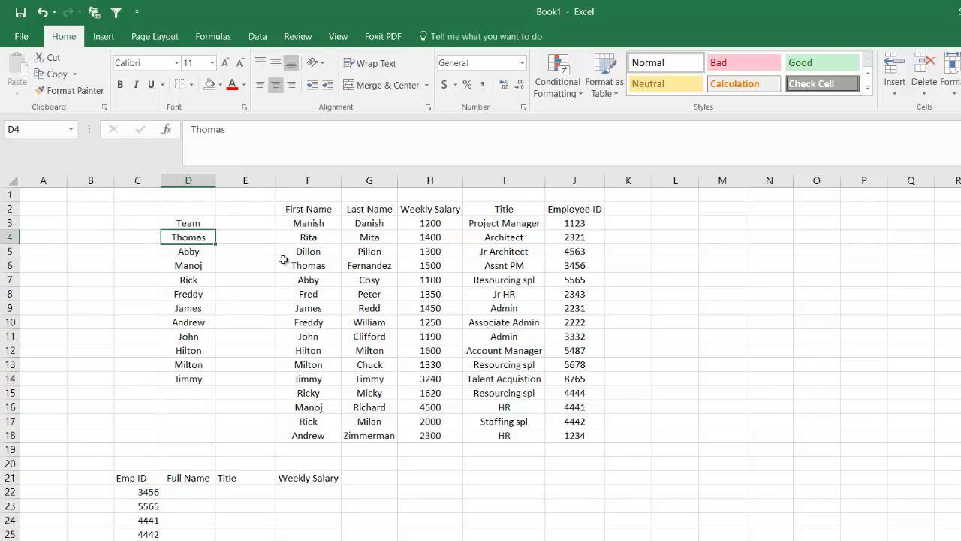
{"action": "scroll", "coordinate": [166, 337], "scroll_direction": "down", "scroll_amount": 1}
{"action": "scroll", "coordinate": [166, 337], "scroll_direction": "down", "scroll_amount": 2}
{"action": "left_click", "coordinate": [151, 421]}
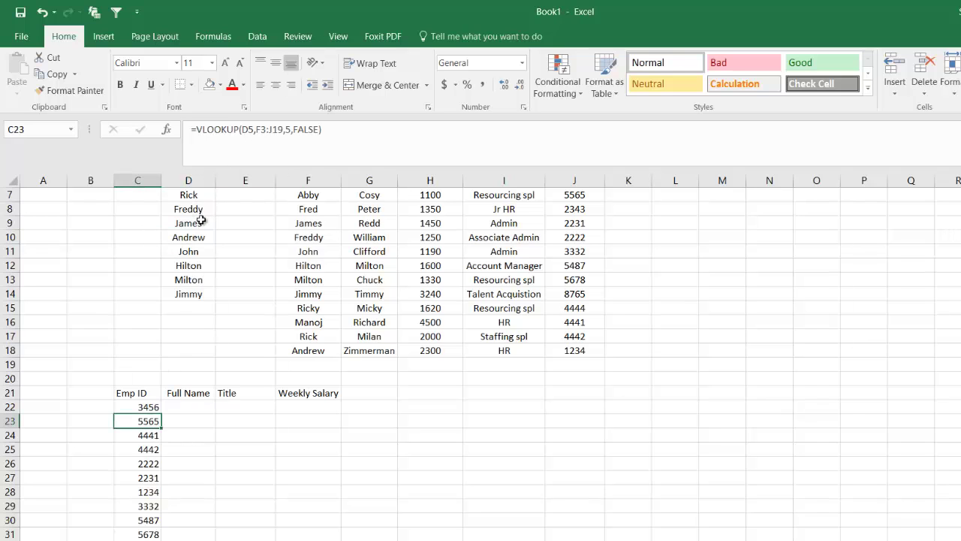
{"action": "scroll", "coordinate": [199, 225], "scroll_direction": "up", "scroll_amount": 2}
{"action": "left_click", "coordinate": [195, 254]}
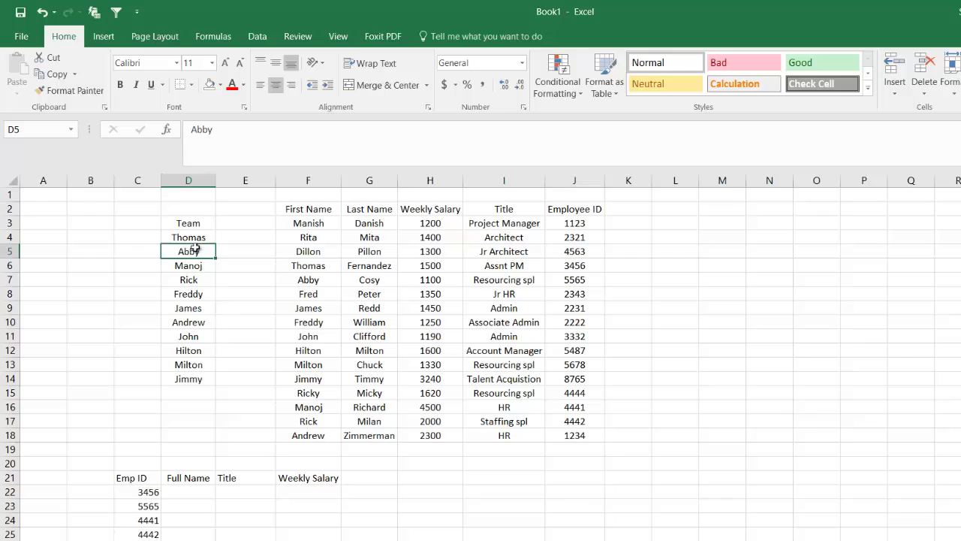
{"action": "left_click", "coordinate": [311, 280]}
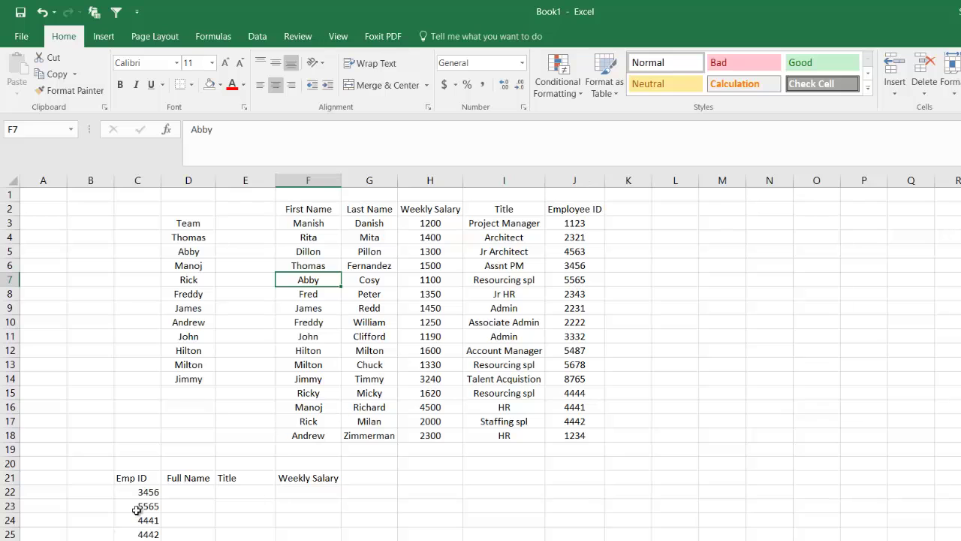
{"action": "scroll", "coordinate": [269, 450], "scroll_direction": "down", "scroll_amount": 1}
{"action": "scroll", "coordinate": [226, 488], "scroll_direction": "down", "scroll_amount": 2}
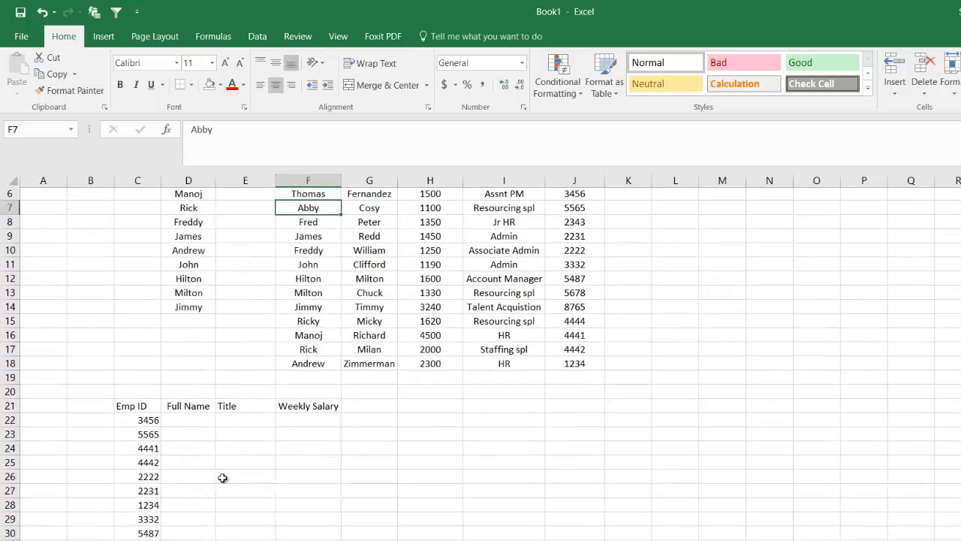
{"action": "scroll", "coordinate": [203, 495], "scroll_direction": "up", "scroll_amount": 2}
{"action": "left_click", "coordinate": [195, 494]}
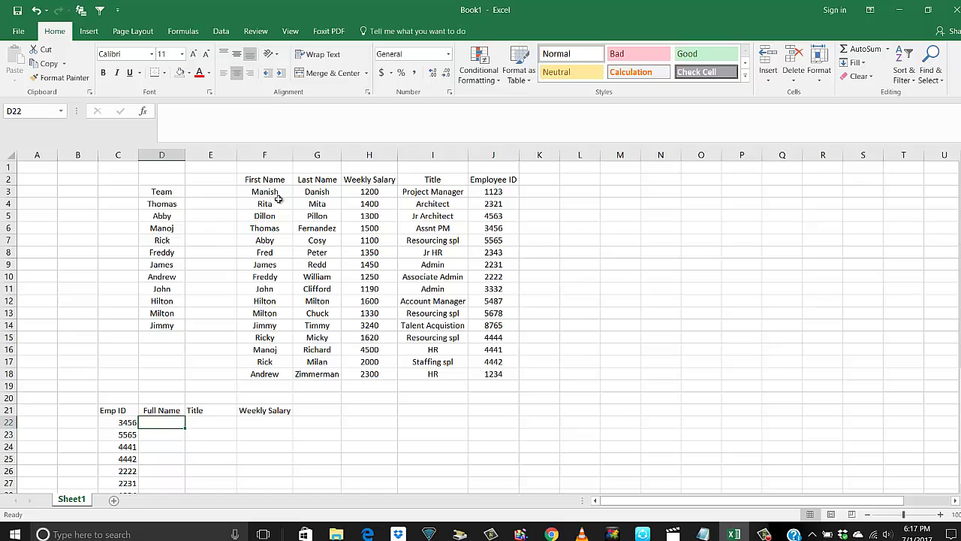
{"action": "left_click", "coordinate": [165, 204]}
{"action": "left_click", "coordinate": [276, 228]}
{"action": "left_click", "coordinate": [317, 229]}
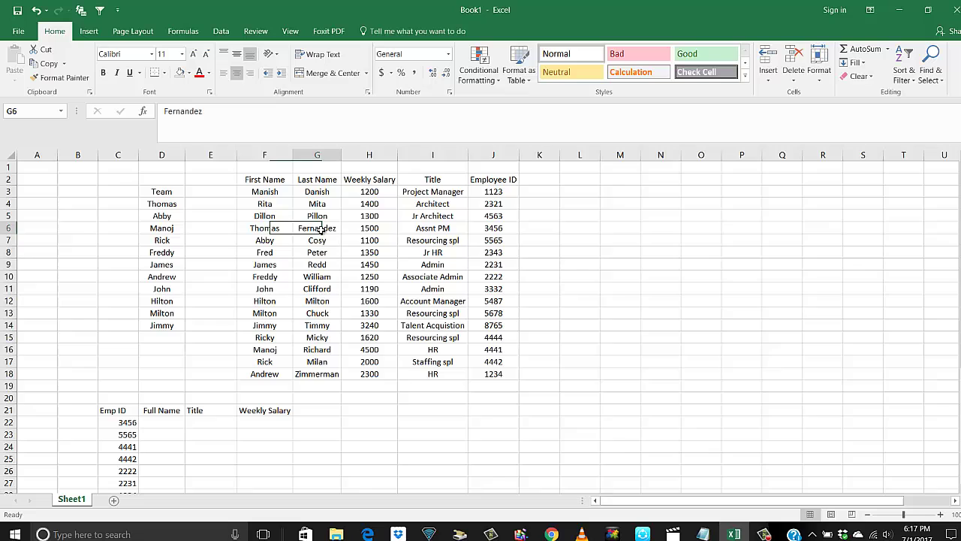
{"action": "scroll", "coordinate": [279, 367], "scroll_direction": "down", "scroll_amount": 1}
{"action": "left_click", "coordinate": [162, 387]}
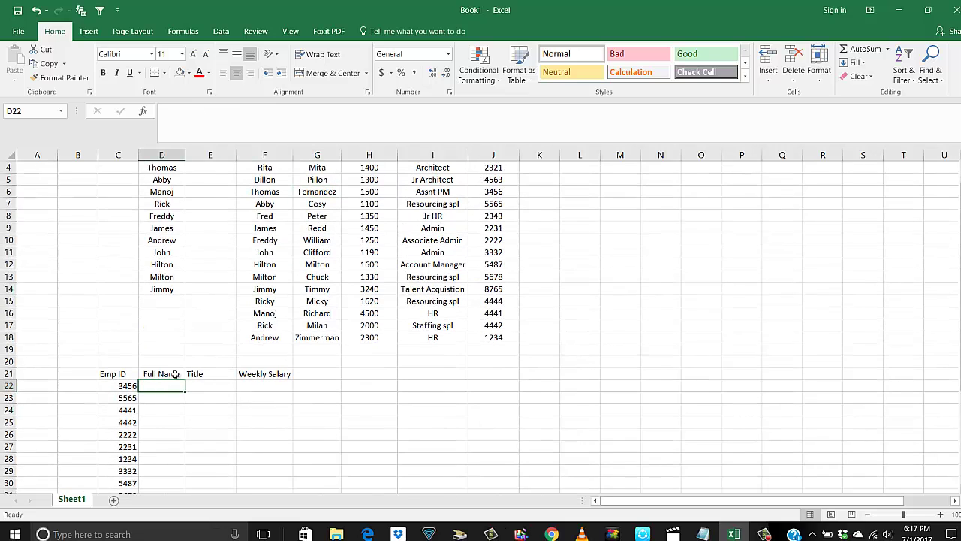
{"action": "scroll", "coordinate": [370, 265], "scroll_direction": "up", "scroll_amount": 1}
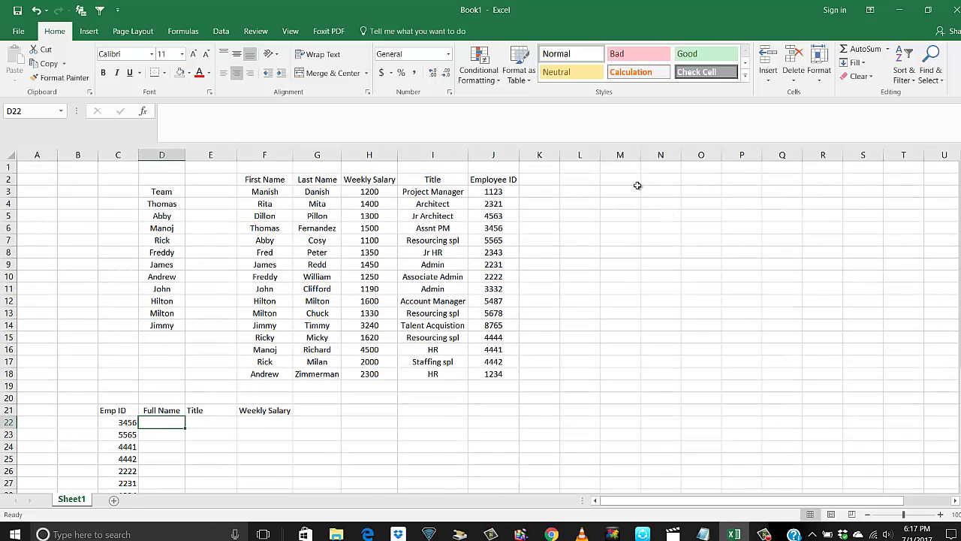
{"action": "left_click", "coordinate": [579, 196]}
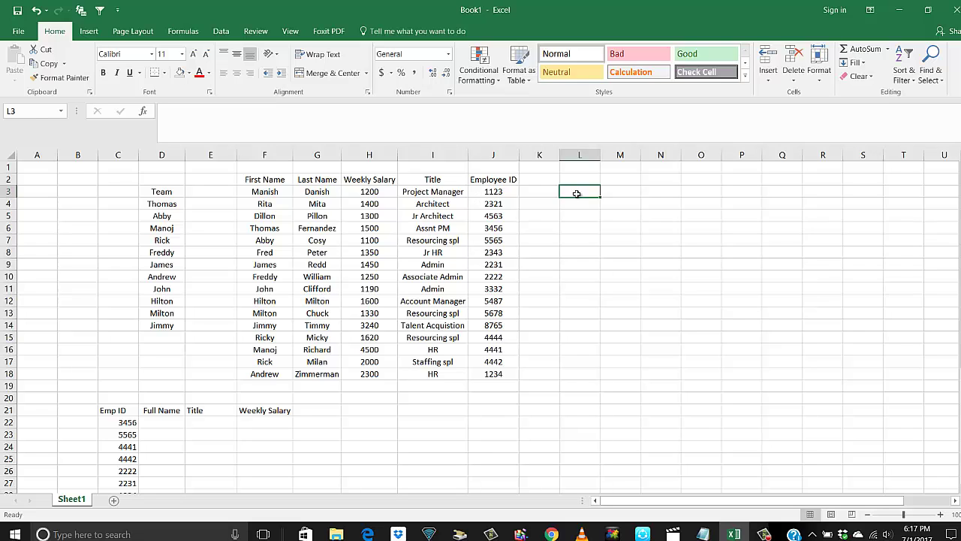
{"action": "type", "text": "=conca"}
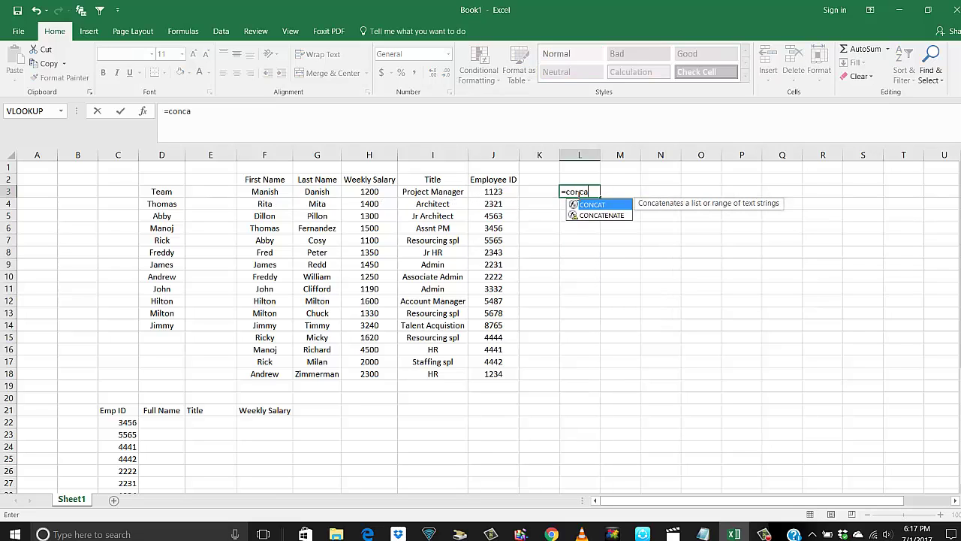
{"action": "type", "text": "t("}
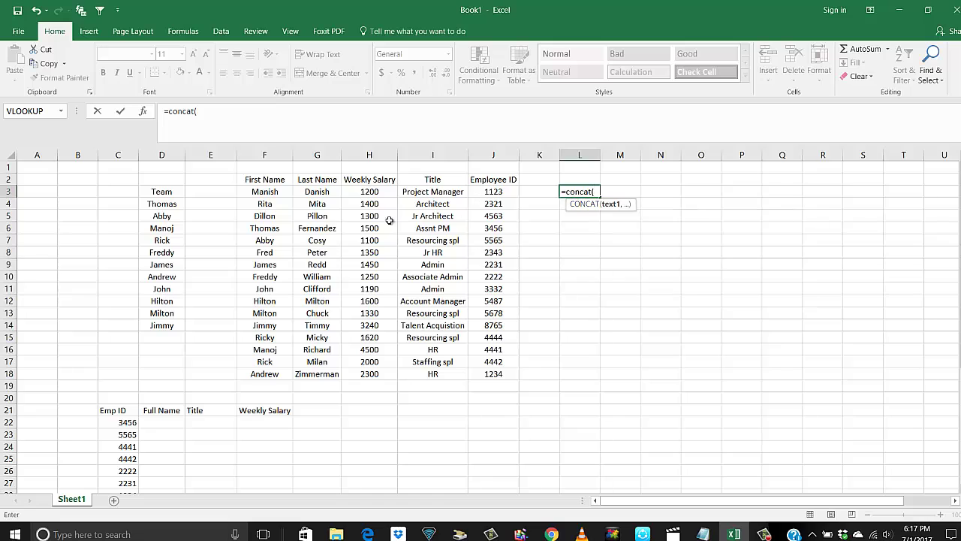
{"action": "left_click", "coordinate": [274, 189]}
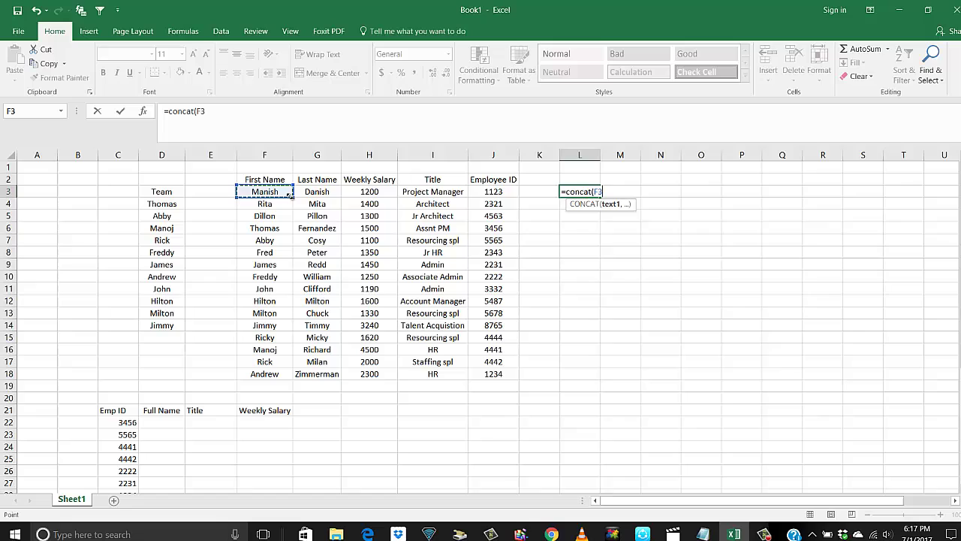
{"action": "type", "text": "&"}
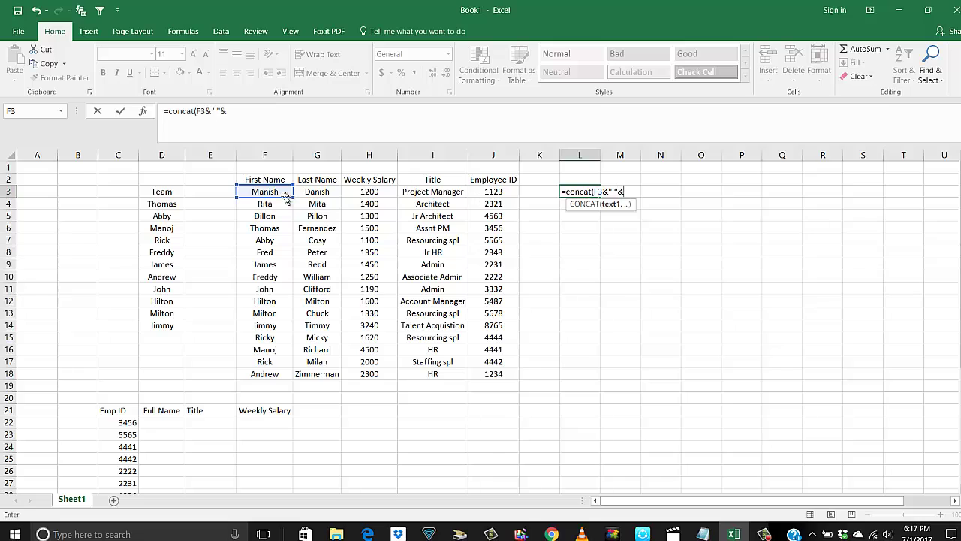
{"action": "type", "text": "\" \"&"}
{"action": "left_click", "coordinate": [318, 194]}
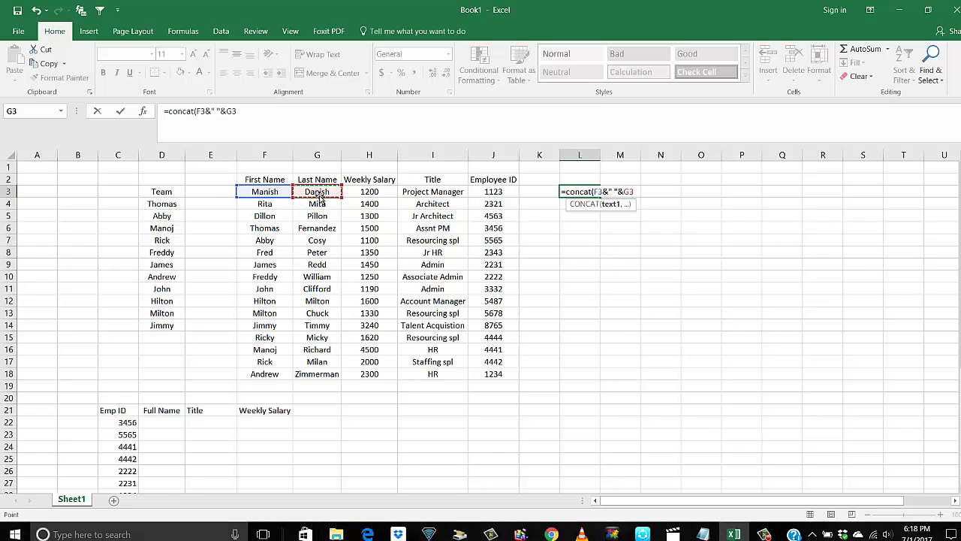
{"action": "type", "text": ")"}
{"action": "key", "text": "Return"}
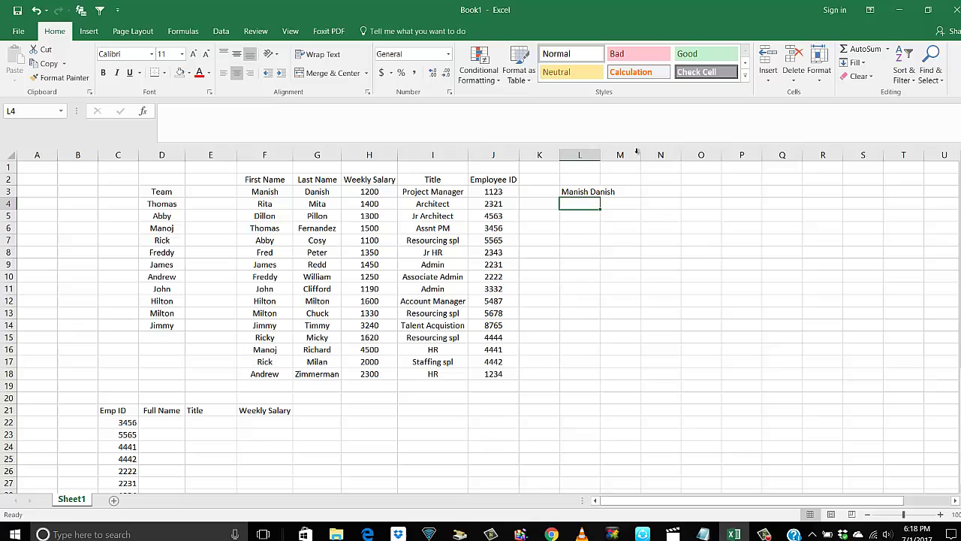
{"action": "double_click", "coordinate": [600, 155]}
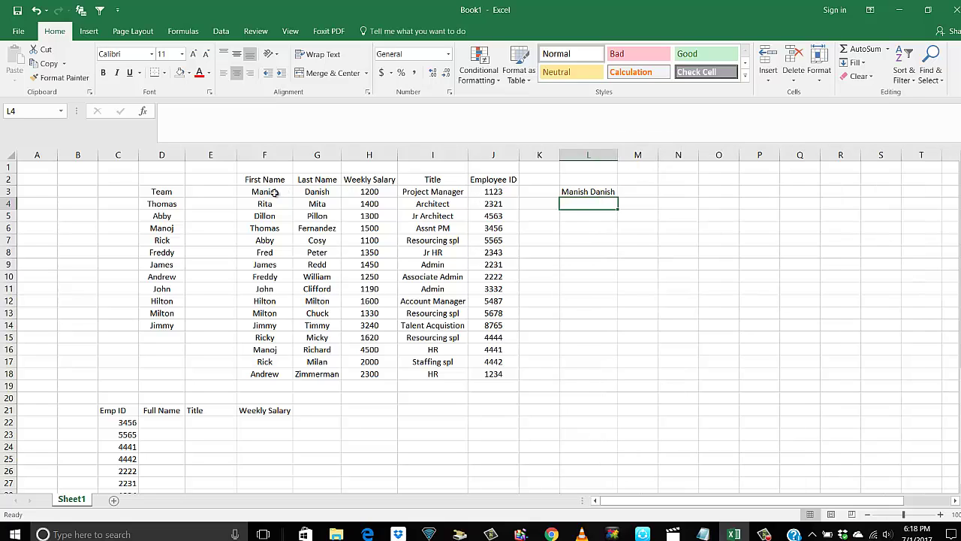
Fill the full-name formula down to L18 and autofit column L.
{"action": "left_click_drag", "start_coordinate": [274, 193], "coordinate": [319, 193]}
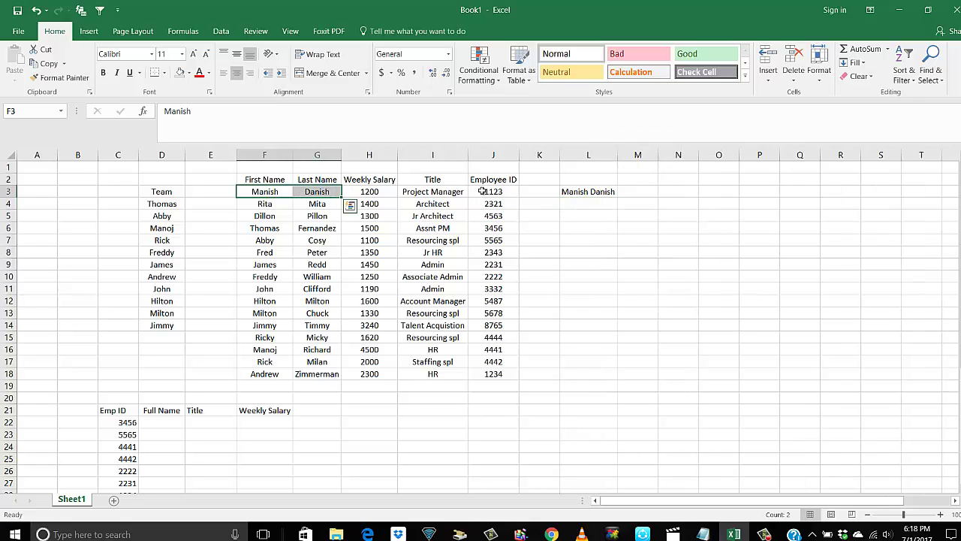
{"action": "left_click", "coordinate": [590, 193]}
{"action": "left_click_drag", "start_coordinate": [617, 198], "coordinate": [613, 380]}
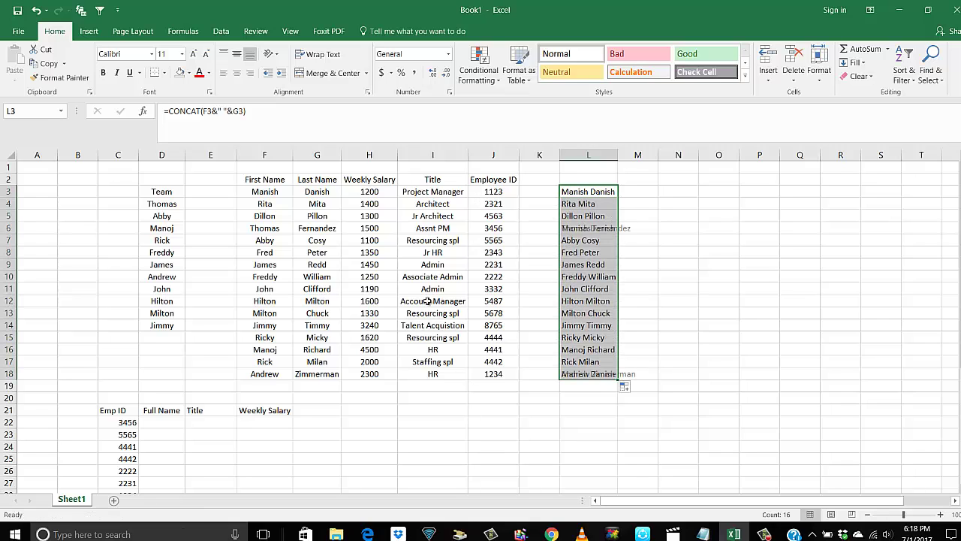
{"action": "double_click", "coordinate": [619, 154]}
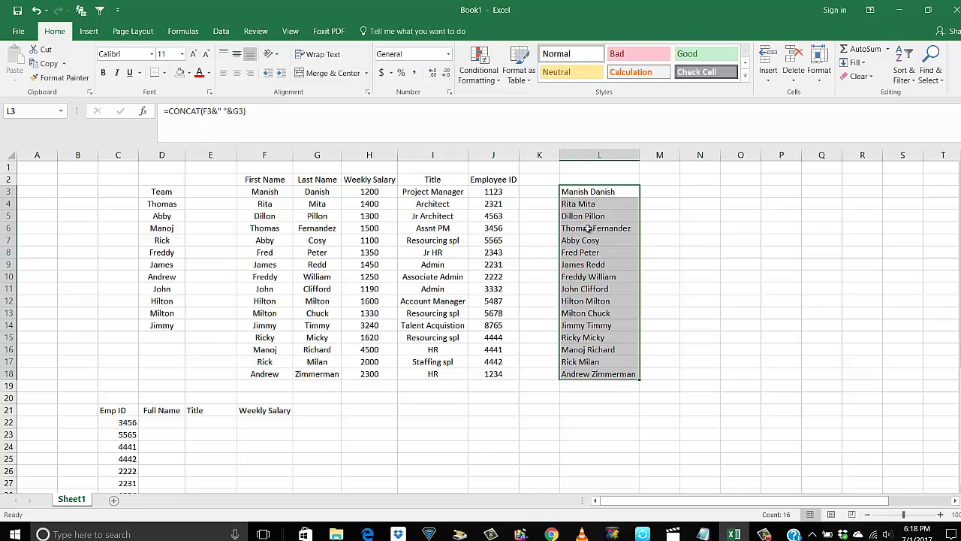
{"action": "left_click", "coordinate": [156, 425]}
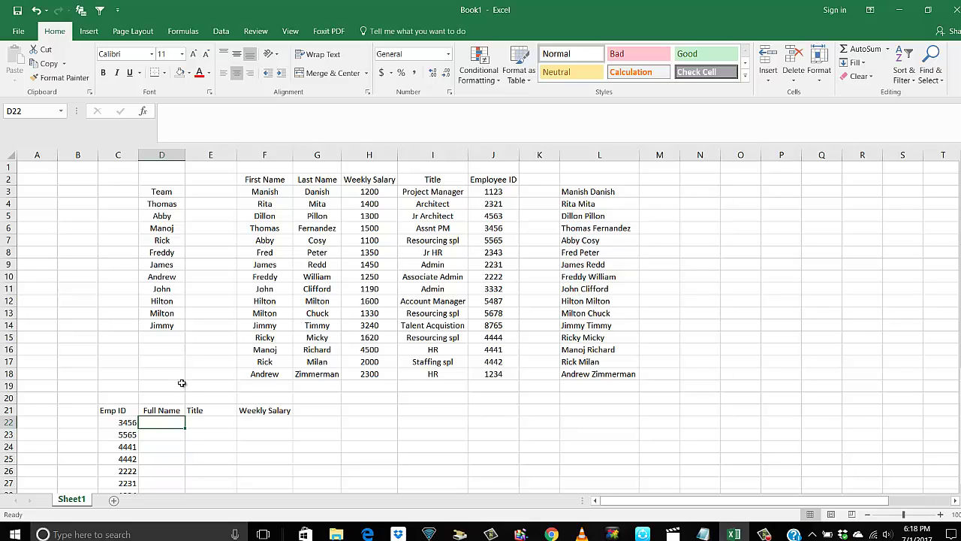
Start a VLOOKUP on D4 in the summary, then cancel the unfinished formula.
{"action": "type", "text": "="}
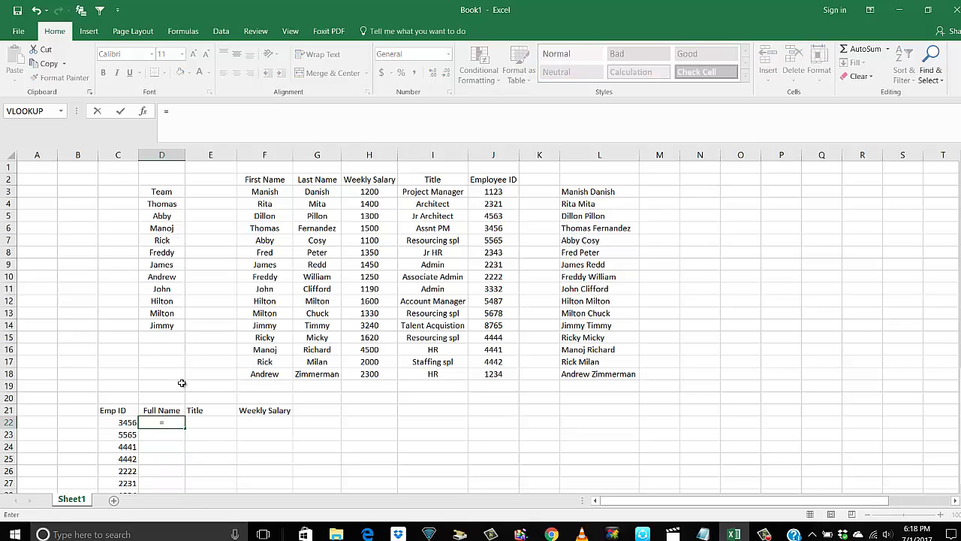
{"action": "type", "text": "vloo"}
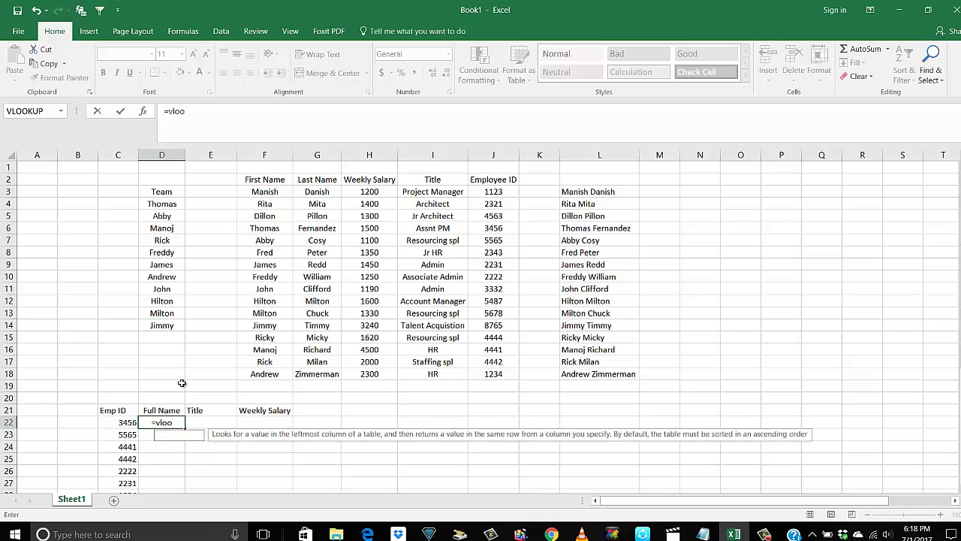
{"action": "type", "text": "kup("}
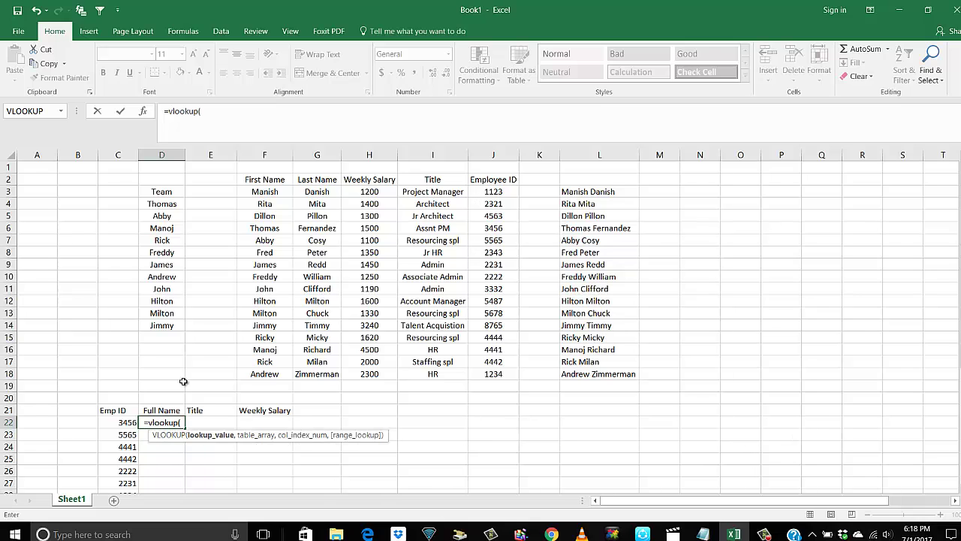
{"action": "left_click", "coordinate": [168, 207]}
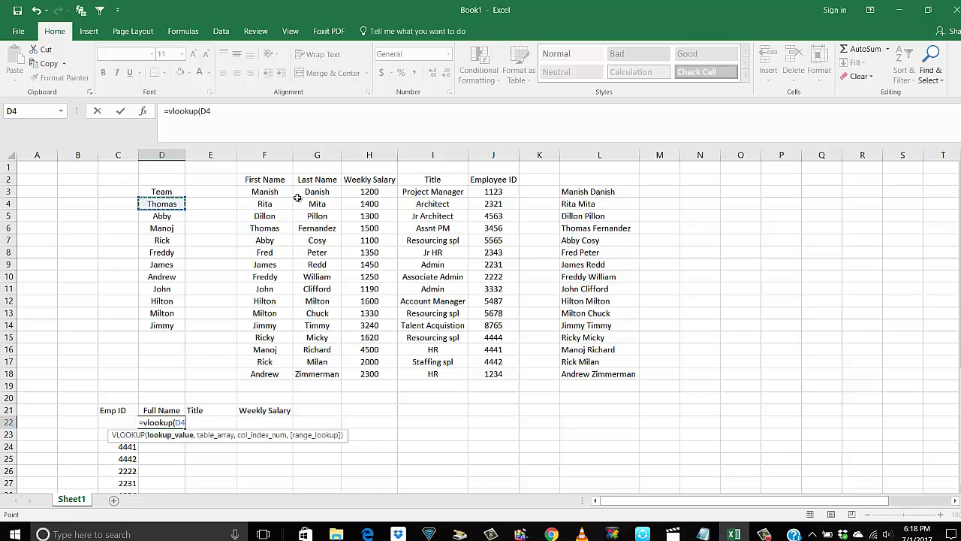
{"action": "type", "text": ","}
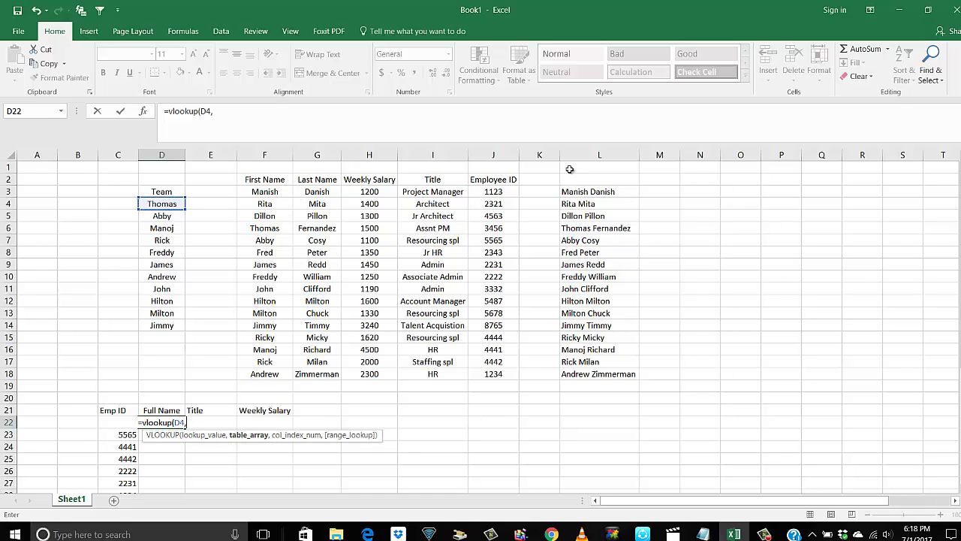
{"action": "left_click", "coordinate": [540, 155]}
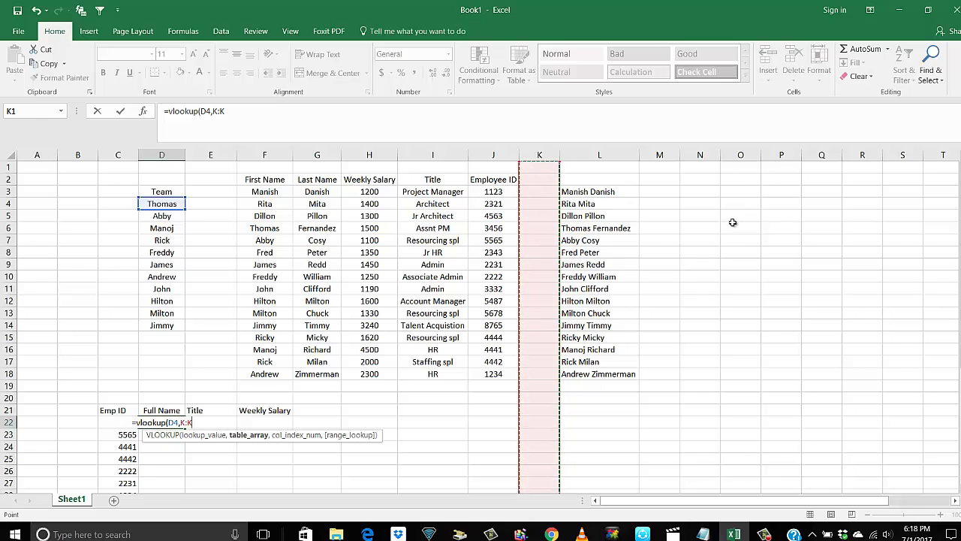
{"action": "key", "text": "Escape"}
Delete the empty column K so full names move to K3:K18.
{"action": "left_click", "coordinate": [599, 154]}
{"action": "left_click", "coordinate": [539, 154]}
{"action": "right_click", "coordinate": [527, 218]}
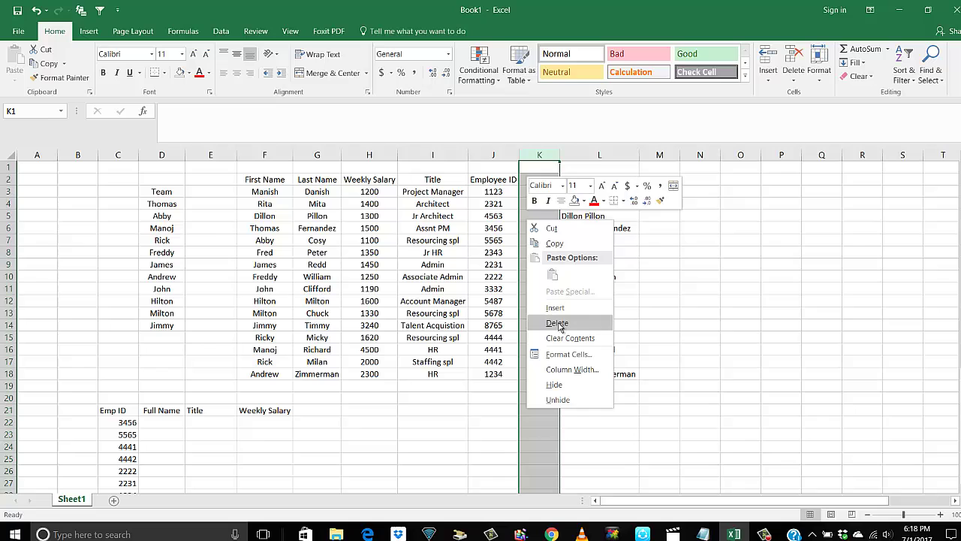
{"action": "left_click", "coordinate": [557, 323]}
{"action": "left_click", "coordinate": [530, 189]}
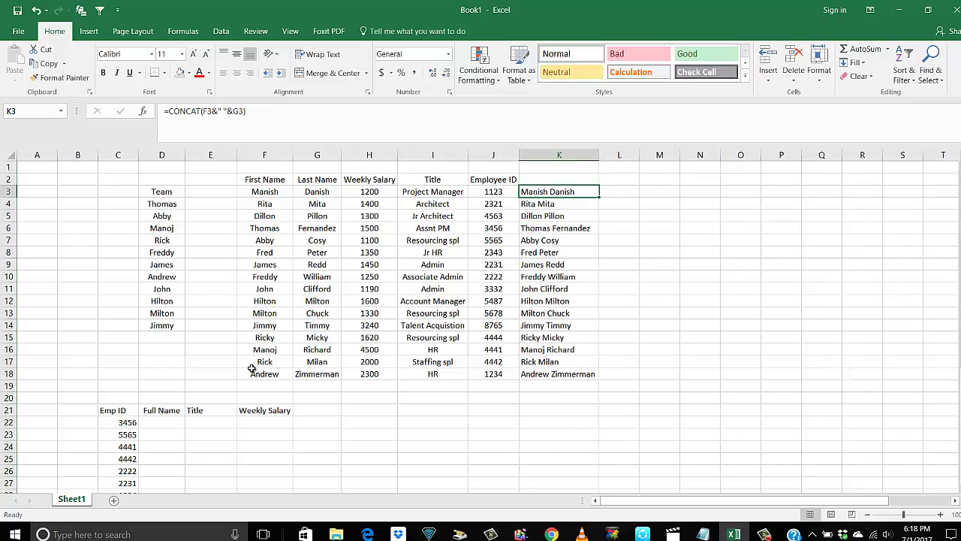
Enter =VLOOKUP(D4,F2:K18,6,FALSE) in D22 and fit column D to the full name.
{"action": "left_click", "coordinate": [162, 421]}
{"action": "type", "text": "="}
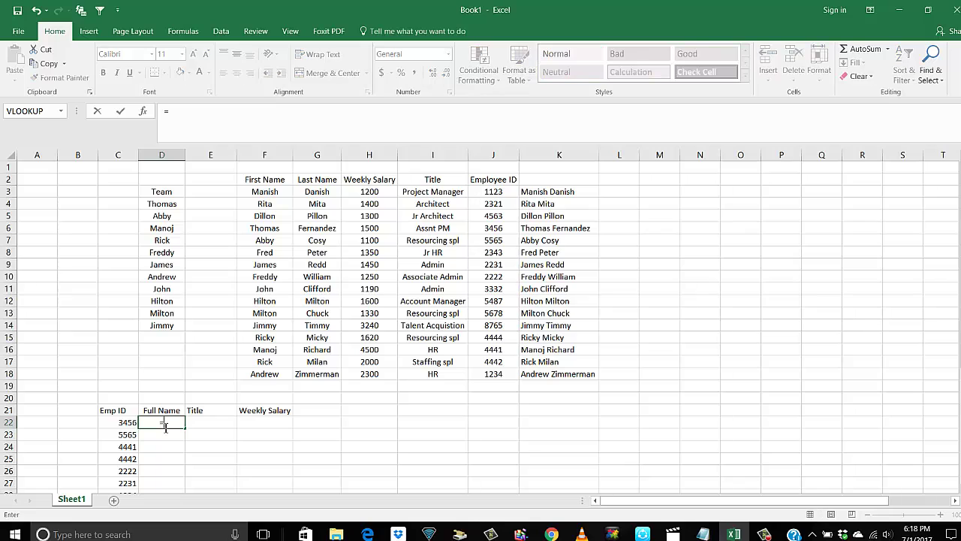
{"action": "type", "text": "vlookup("}
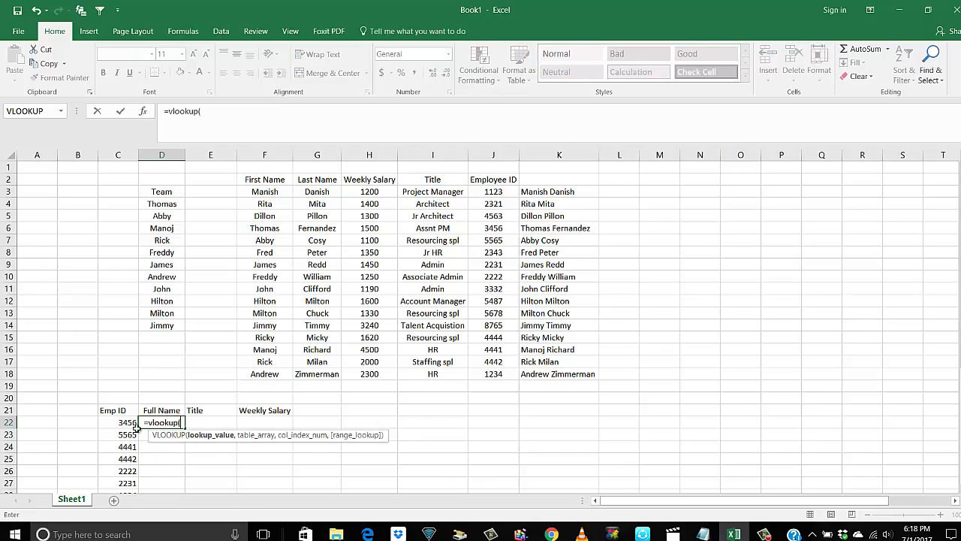
{"action": "left_click", "coordinate": [164, 208]}
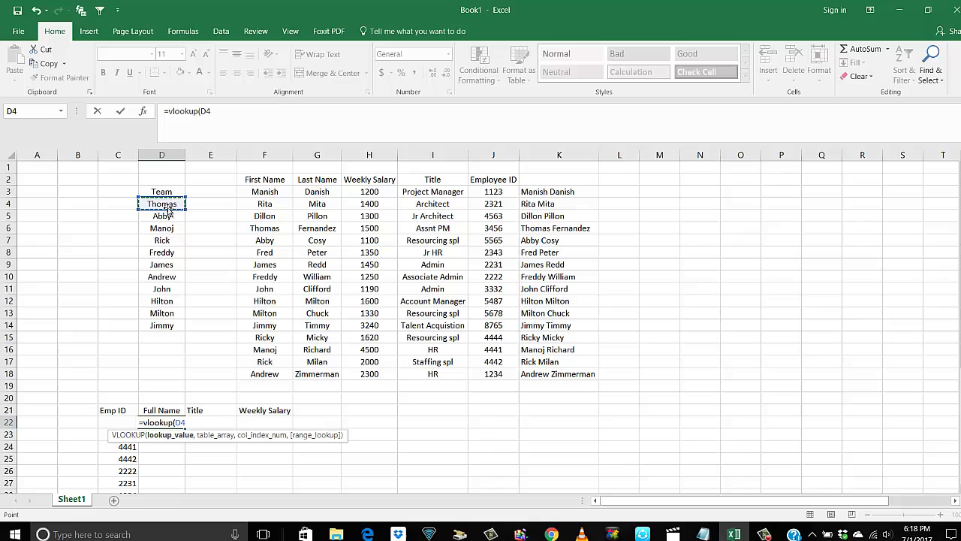
{"action": "type", "text": ","}
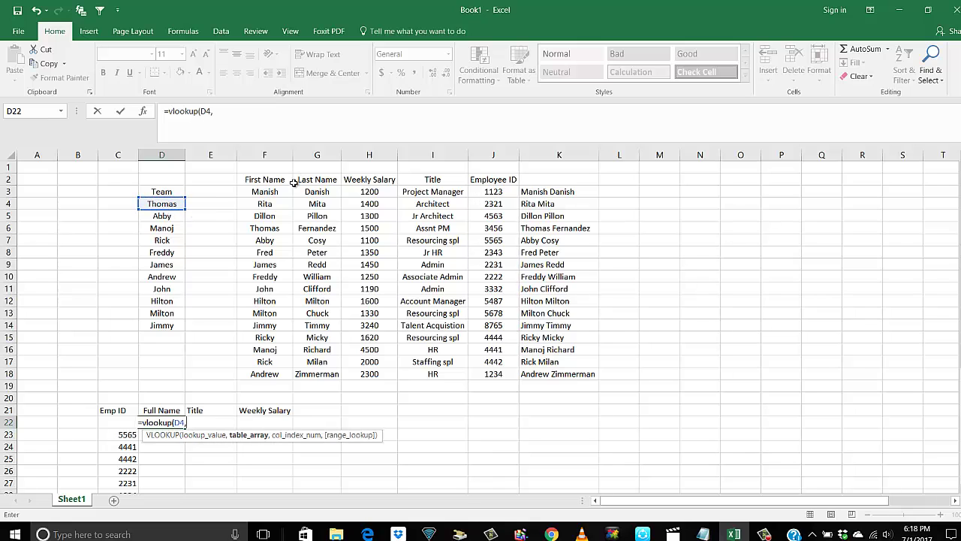
{"action": "left_click_drag", "start_coordinate": [276, 184], "coordinate": [576, 373]}
{"action": "type", "text": ","}
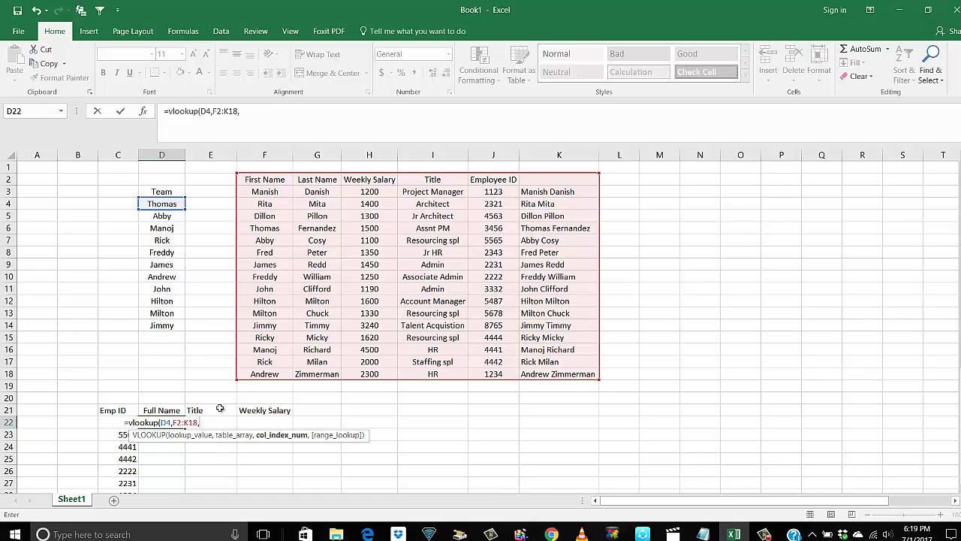
{"action": "type", "text": "6"}
{"action": "type", "text": ",f"}
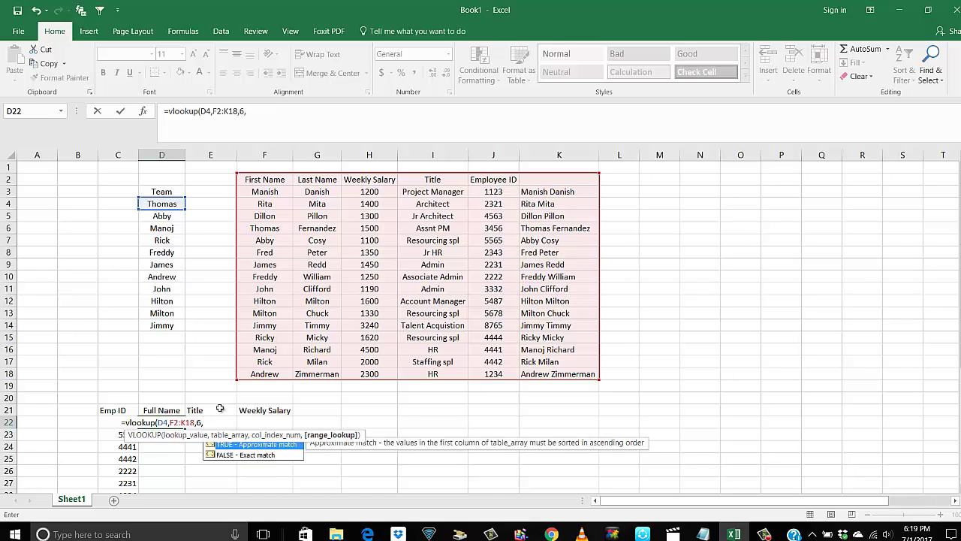
{"action": "type", "text": "alse)"}
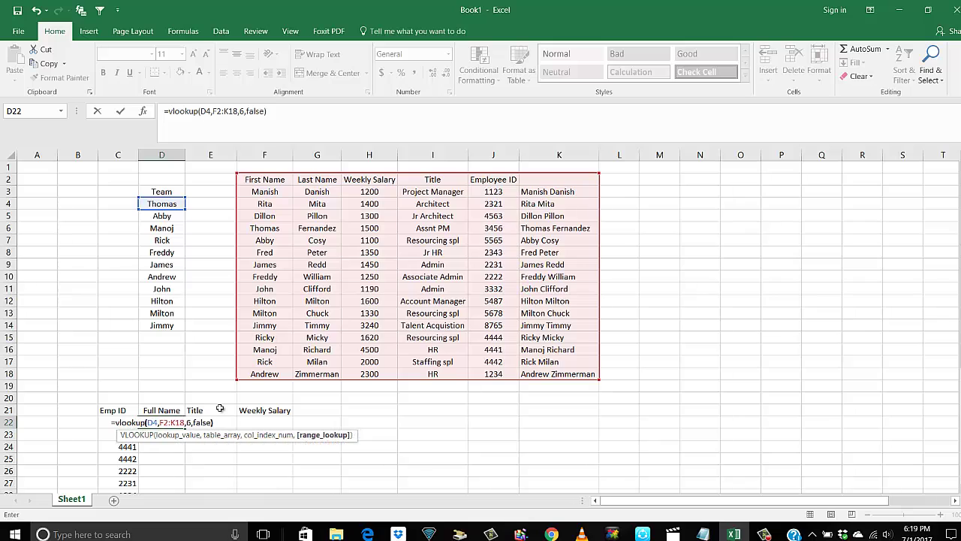
{"action": "key", "text": "Return"}
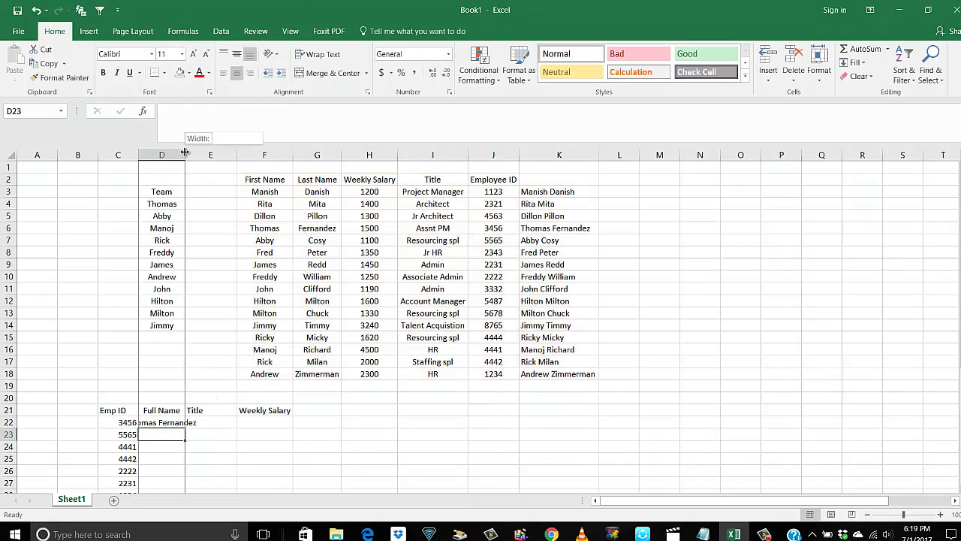
{"action": "double_click", "coordinate": [182, 149]}
Check Thomas's source row, then copy the D22 lookup down to D32.
{"action": "left_click", "coordinate": [190, 206]}
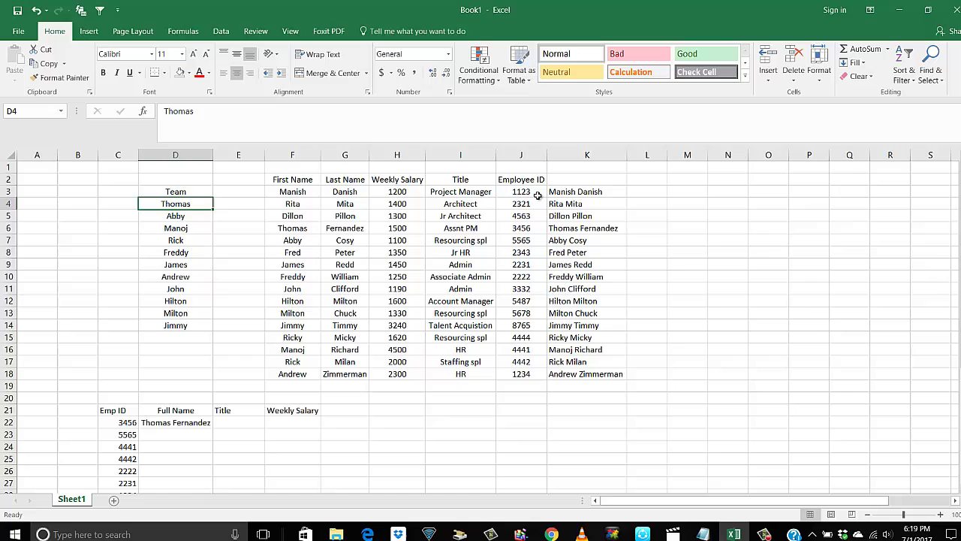
{"action": "left_click", "coordinate": [303, 228]}
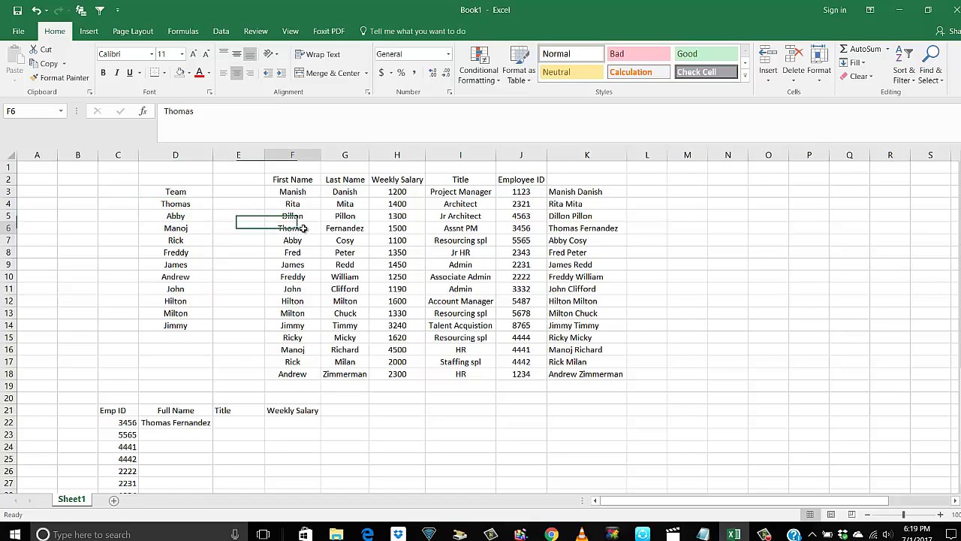
{"action": "left_click", "coordinate": [579, 224]}
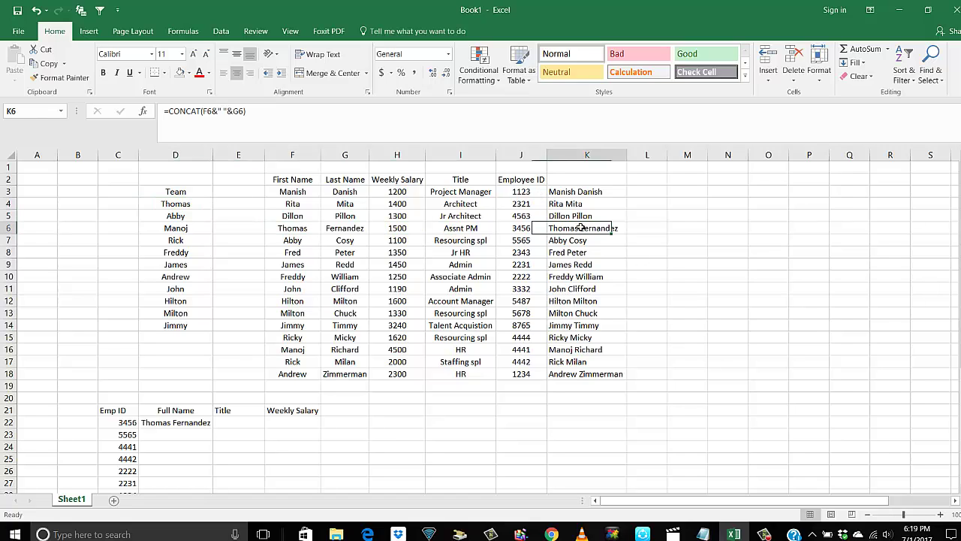
{"action": "scroll", "coordinate": [226, 367], "scroll_direction": "down", "scroll_amount": 3}
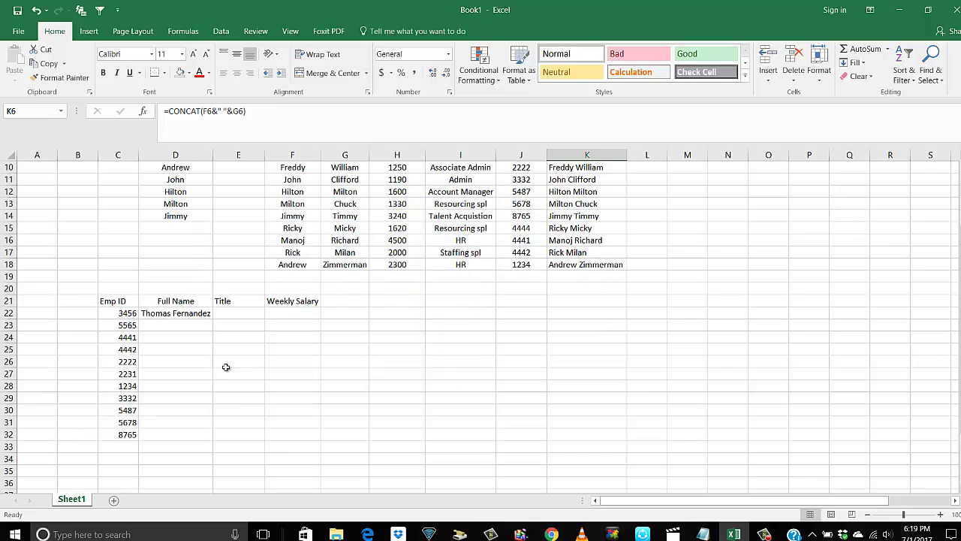
{"action": "left_click", "coordinate": [193, 316]}
{"action": "double_click", "coordinate": [212, 319]}
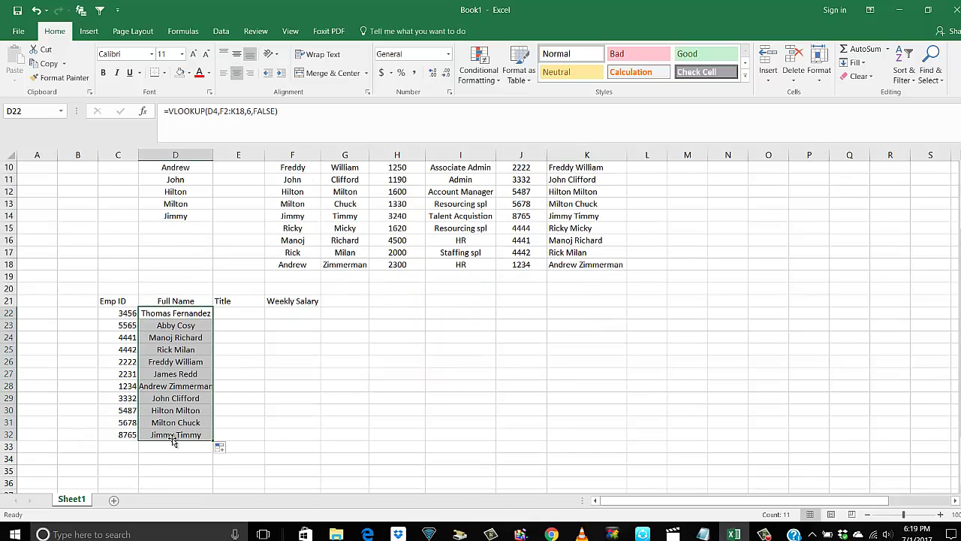
{"action": "left_click", "coordinate": [240, 312]}
Review the job titles in column I and inspect D22's formula, leaving it unchanged.
{"action": "scroll", "coordinate": [245, 313], "scroll_direction": "up", "scroll_amount": 1}
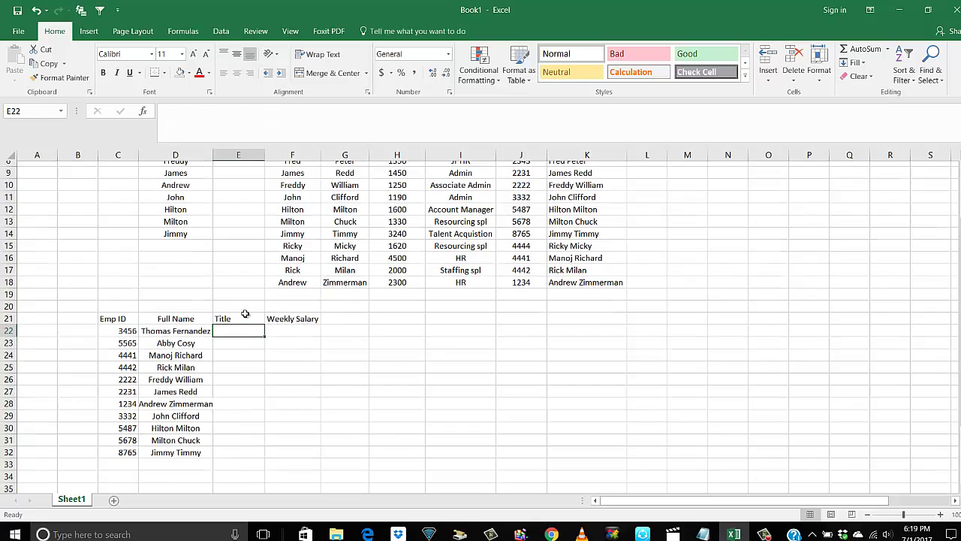
{"action": "scroll", "coordinate": [186, 350], "scroll_direction": "up", "scroll_amount": 2}
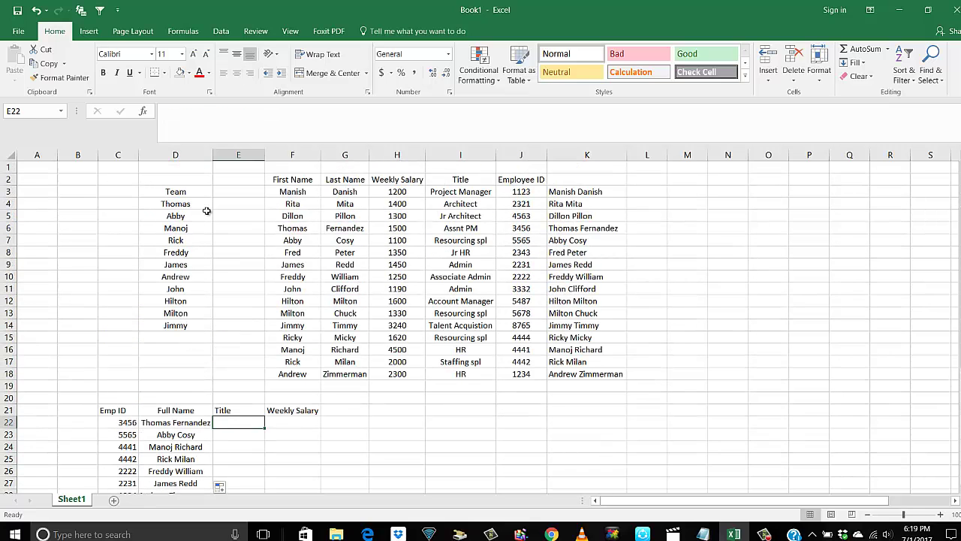
{"action": "left_click", "coordinate": [456, 191]}
{"action": "key", "text": "Down"}
{"action": "key", "text": "Down"}
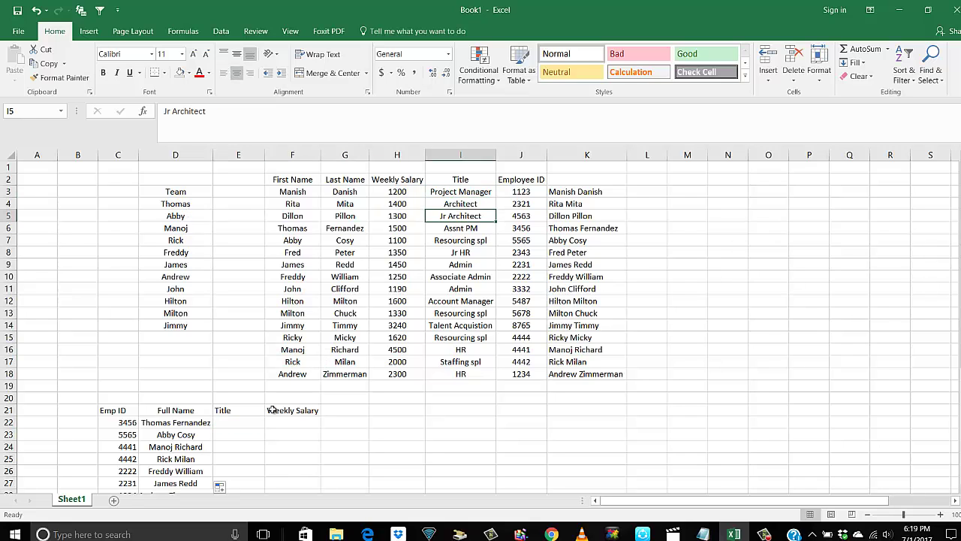
{"action": "scroll", "coordinate": [225, 375], "scroll_direction": "down", "scroll_amount": 3}
{"action": "left_click", "coordinate": [172, 314]}
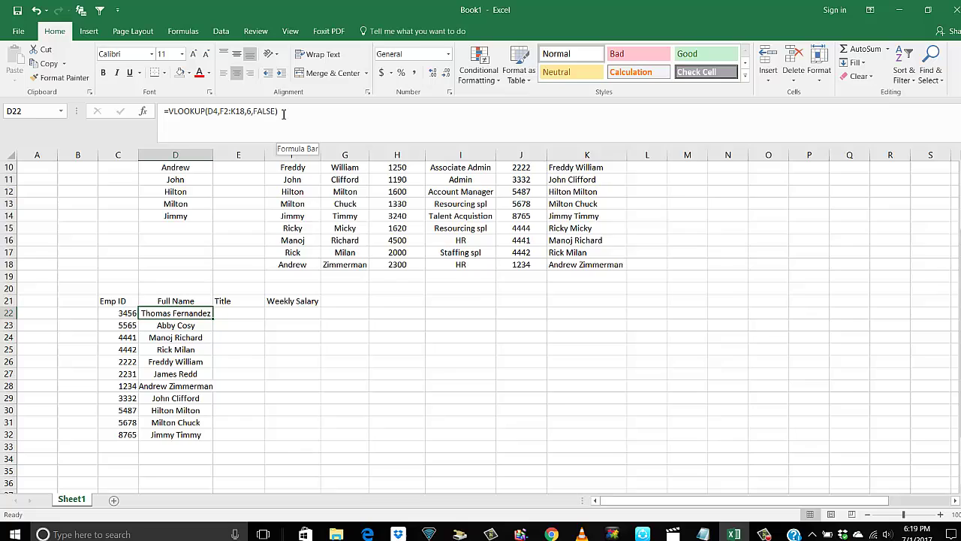
{"action": "left_click_drag", "start_coordinate": [283, 113], "coordinate": [146, 114]}
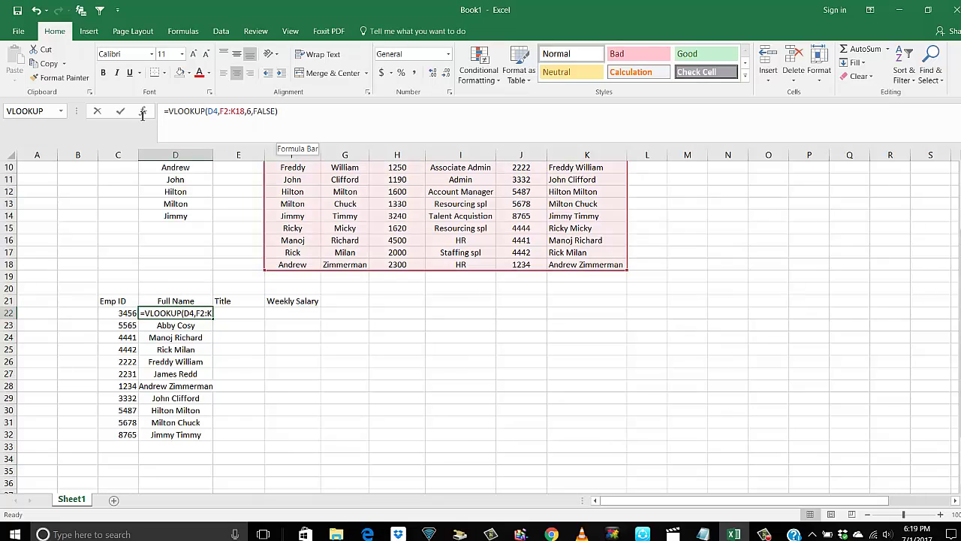
{"action": "left_click", "coordinate": [242, 314]}
{"action": "key", "text": "ctrl+z"}
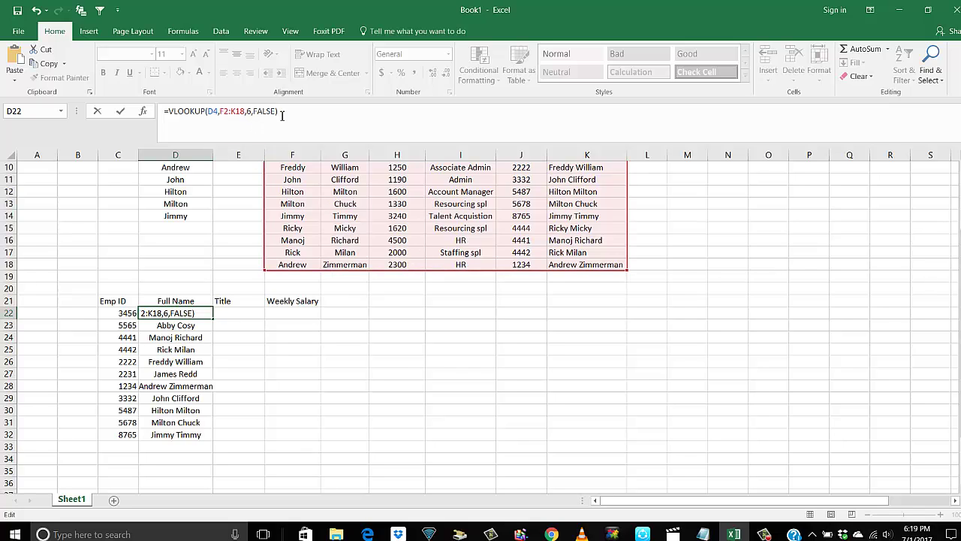
{"action": "left_click_drag", "start_coordinate": [281, 112], "coordinate": [140, 111]}
{"action": "left_click", "coordinate": [239, 314]}
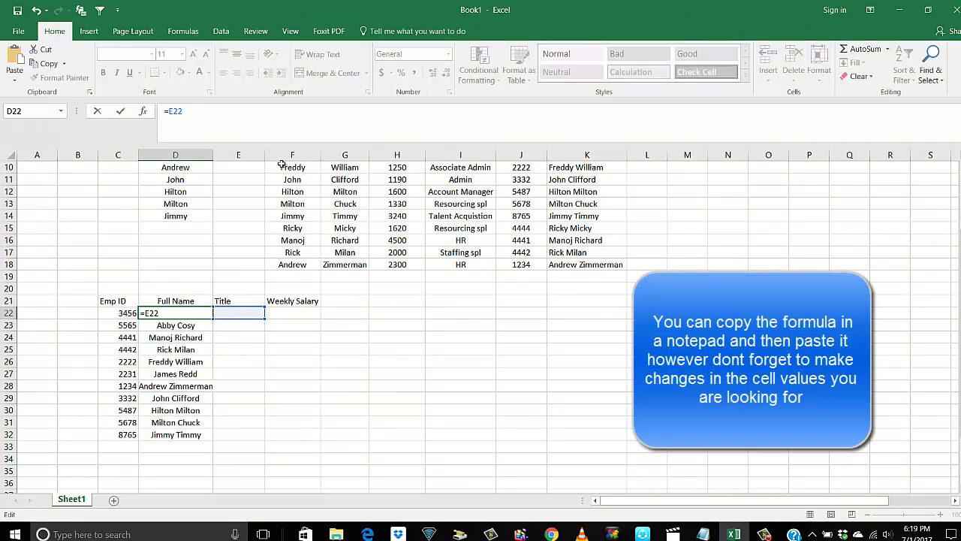
{"action": "key", "text": "Escape"}
Copy D22's lookup formula into E22, which shows #N/A, and widen column E.
{"action": "left_click", "coordinate": [175, 304]}
{"action": "left_click", "coordinate": [174, 312]}
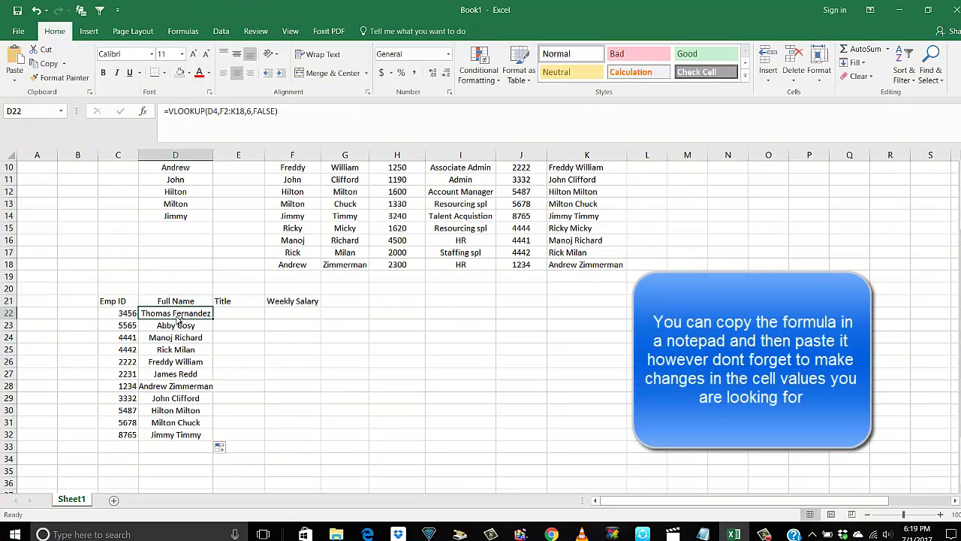
{"action": "key", "text": "ctrl+c"}
{"action": "key", "text": "ctrl+v"}
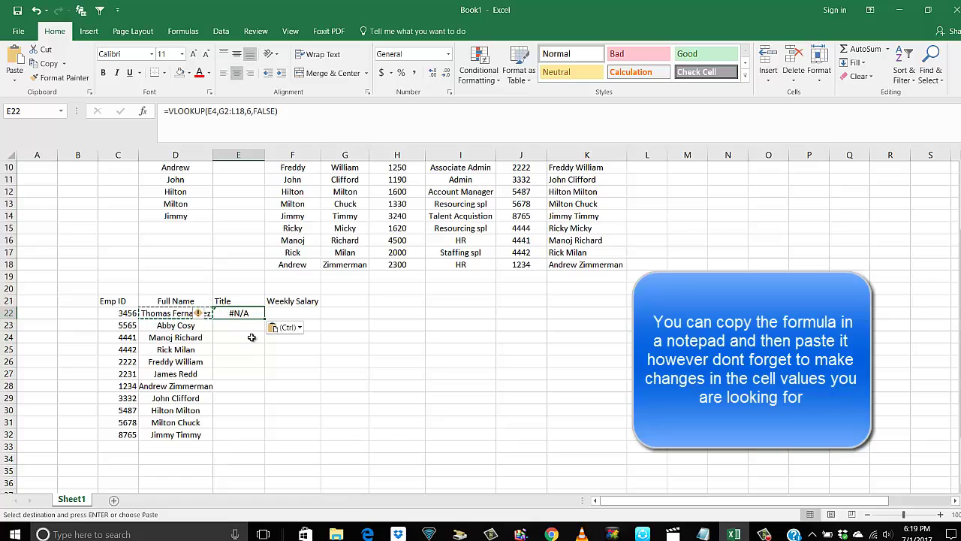
{"action": "double_click", "coordinate": [265, 155]}
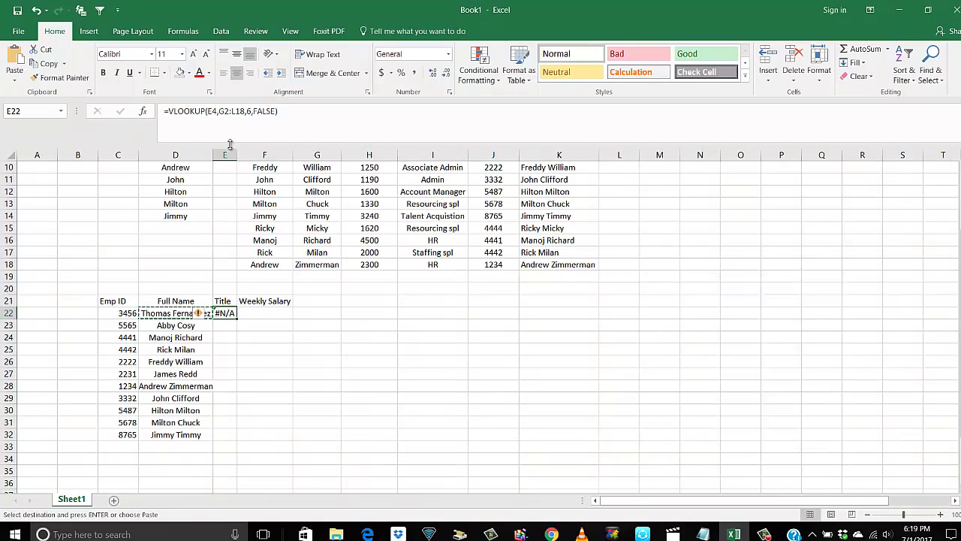
{"action": "left_click_drag", "start_coordinate": [237, 155], "coordinate": [277, 197]}
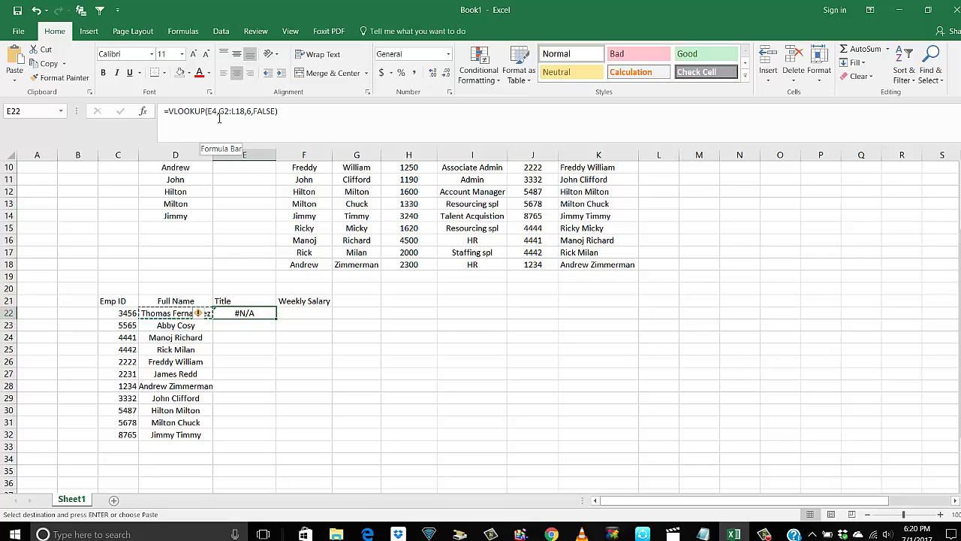
Edit E22's title lookup so its lookup value points back to D4.
{"action": "scroll", "coordinate": [195, 216], "scroll_direction": "up", "scroll_amount": 3}
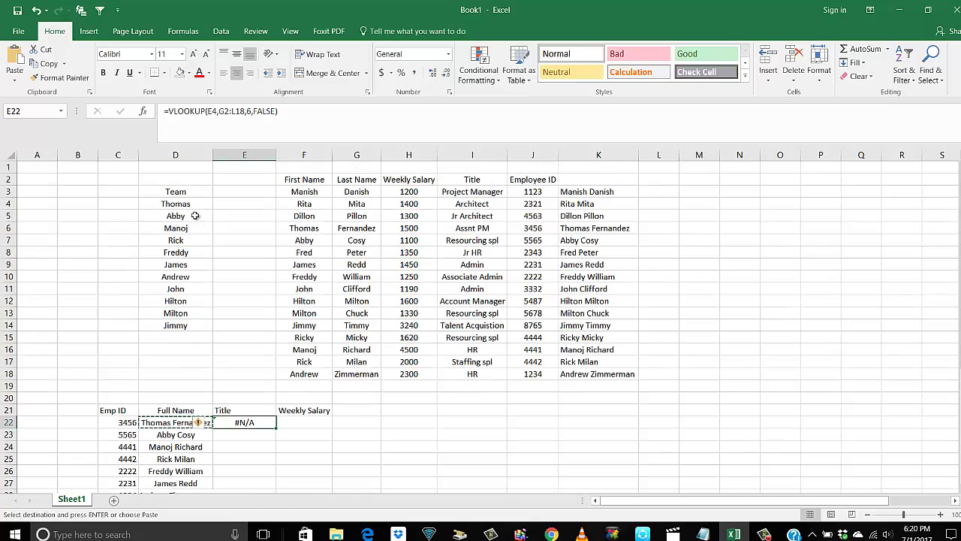
{"action": "left_click", "coordinate": [216, 110]}
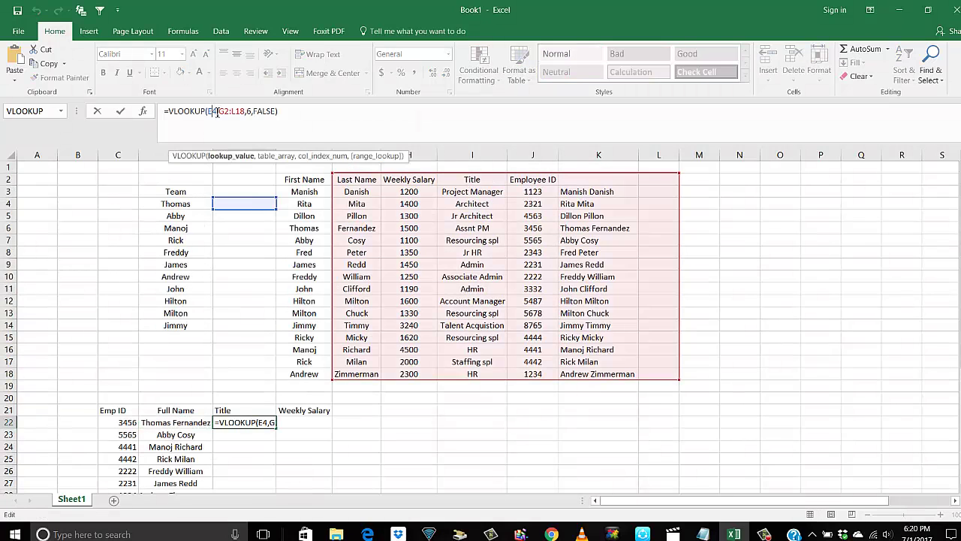
{"action": "key", "text": "BackSpace"}
{"action": "type", "text": "D"}
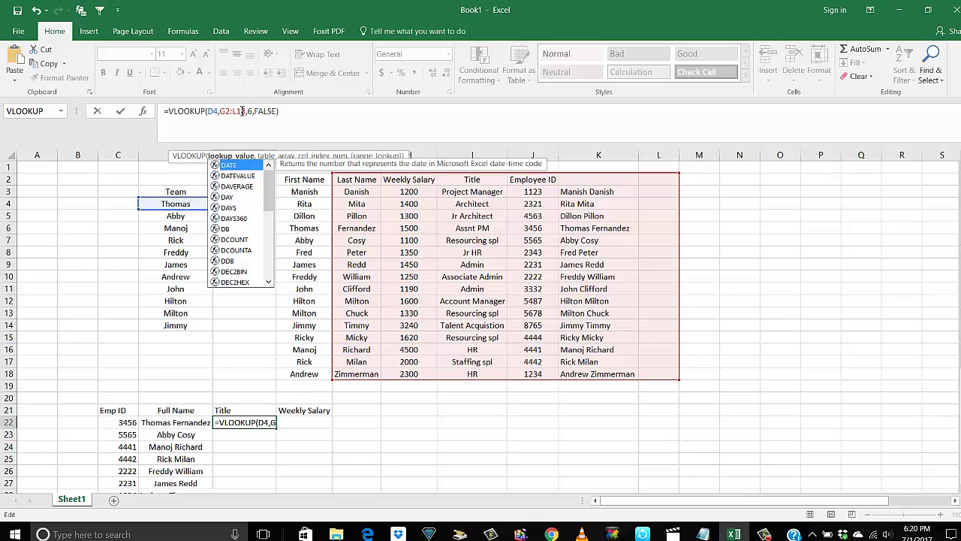
{"action": "left_click", "coordinate": [410, 437]}
Enter =VLOOKUP(D4,F2:K18,4,FALSE) in E22 to return the first employee's title.
{"action": "left_click", "coordinate": [256, 426]}
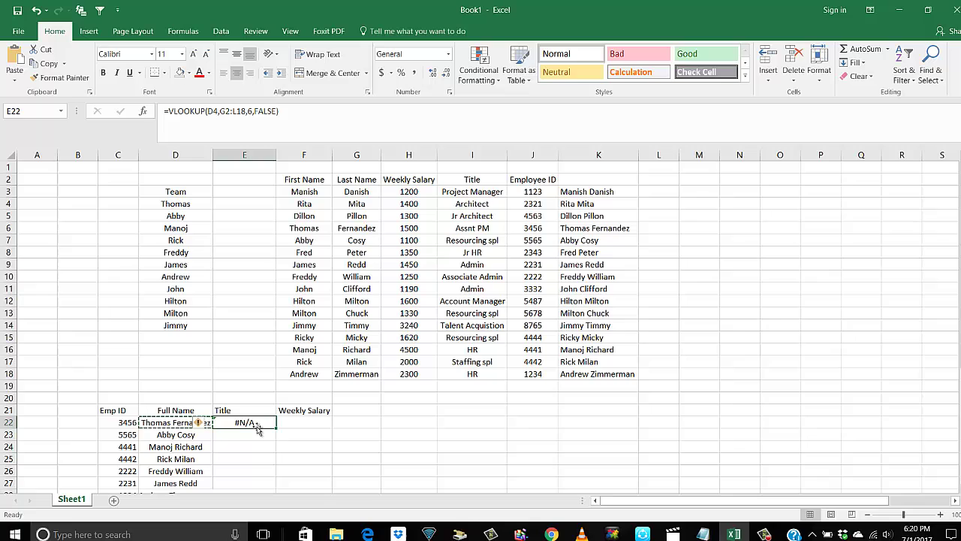
{"action": "type", "text": "=vloo"}
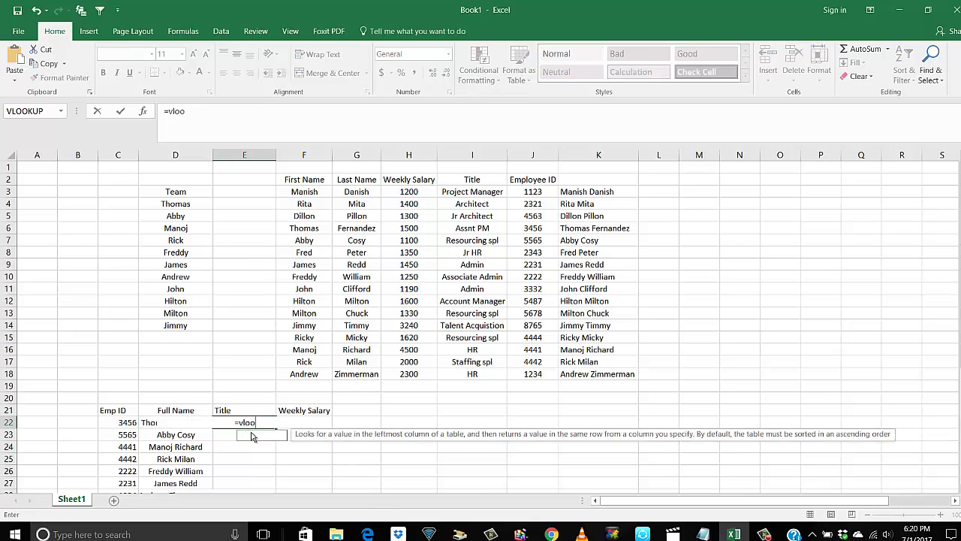
{"action": "type", "text": "kup("}
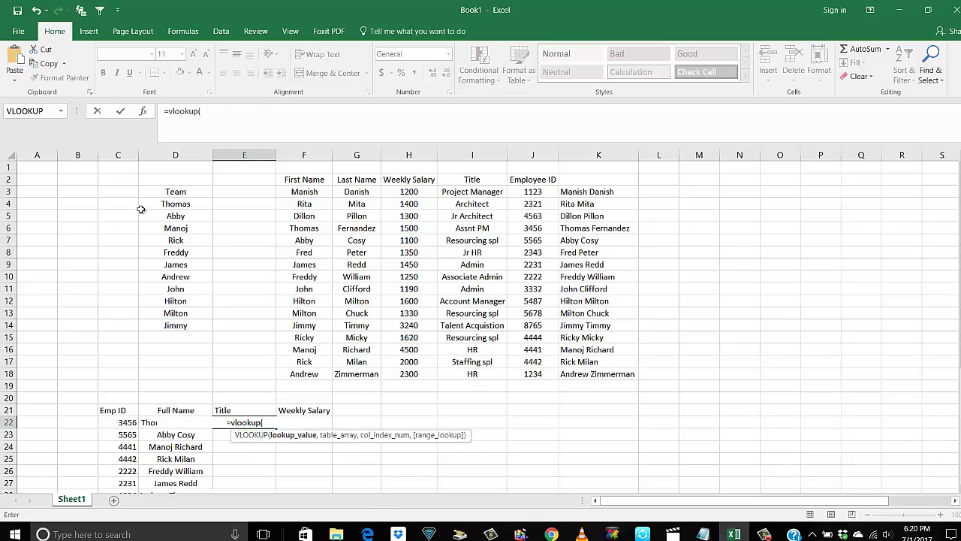
{"action": "left_click", "coordinate": [181, 207]}
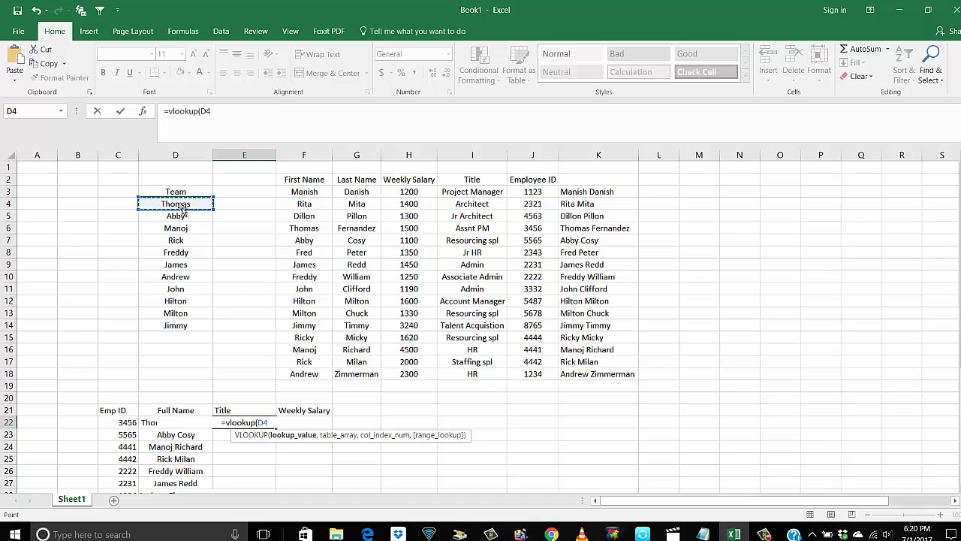
{"action": "type", "text": ","}
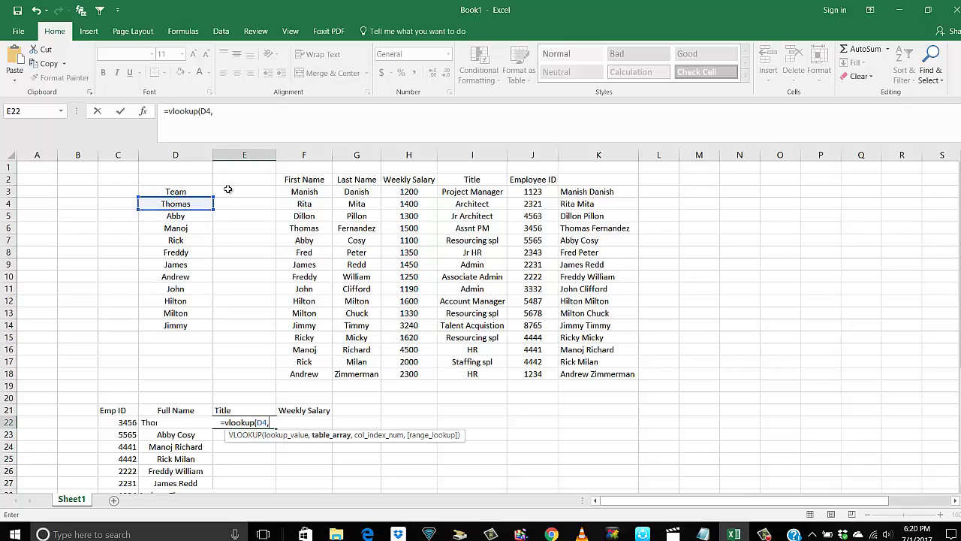
{"action": "left_click_drag", "start_coordinate": [303, 180], "coordinate": [532, 248]}
{"action": "left_click_drag", "start_coordinate": [593, 294], "coordinate": [635, 374]}
{"action": "type", "text": ","}
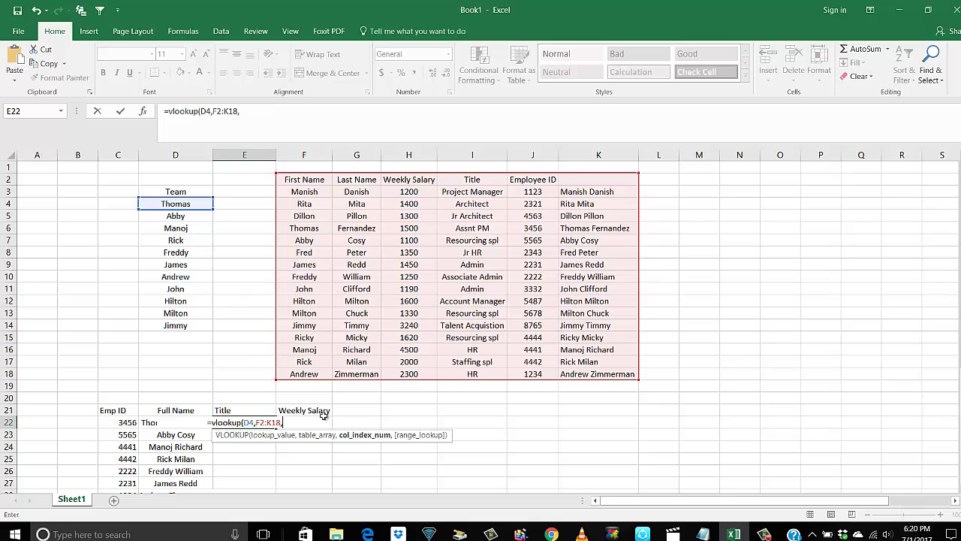
{"action": "type", "text": "4"}
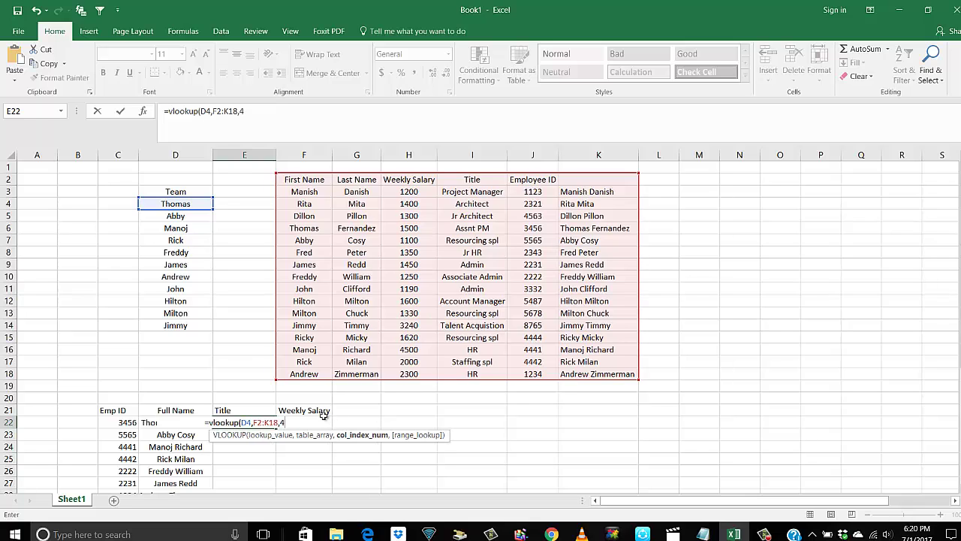
{"action": "type", "text": ",false"}
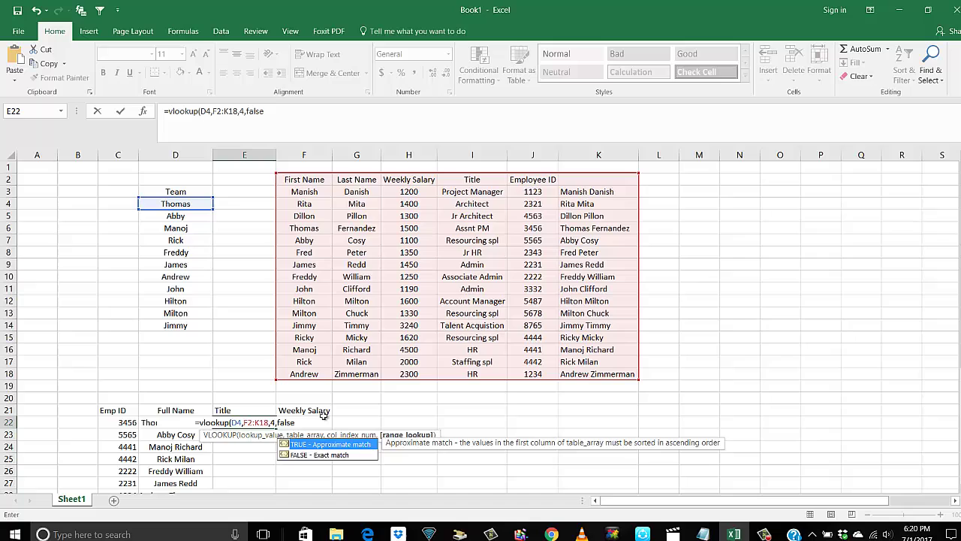
{"action": "type", "text": ")"}
{"action": "key", "text": "Return"}
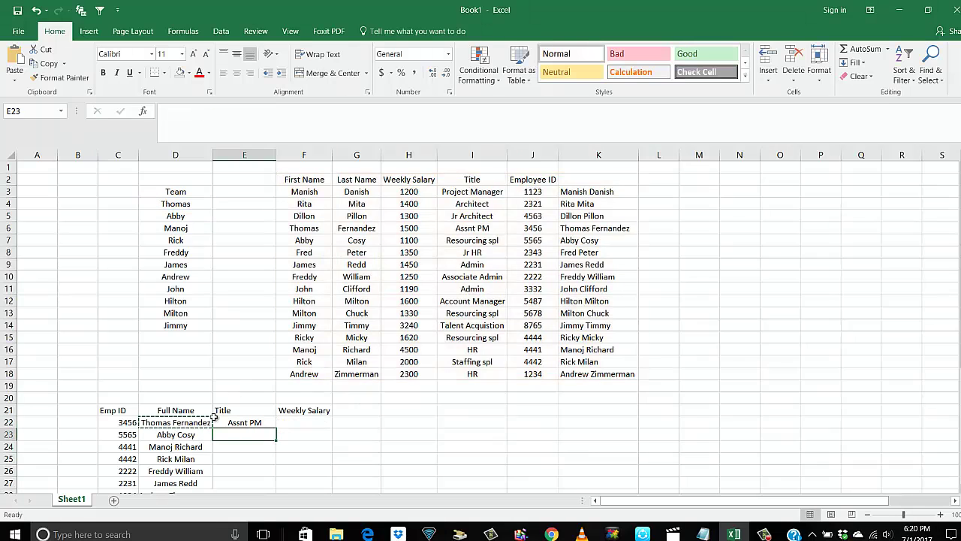
{"action": "scroll", "coordinate": [233, 390], "scroll_direction": "down", "scroll_amount": 1}
{"action": "scroll", "coordinate": [262, 301], "scroll_direction": "up", "scroll_amount": 1}
{"action": "left_click_drag", "start_coordinate": [330, 230], "coordinate": [480, 230]}
{"action": "left_click", "coordinate": [480, 228]}
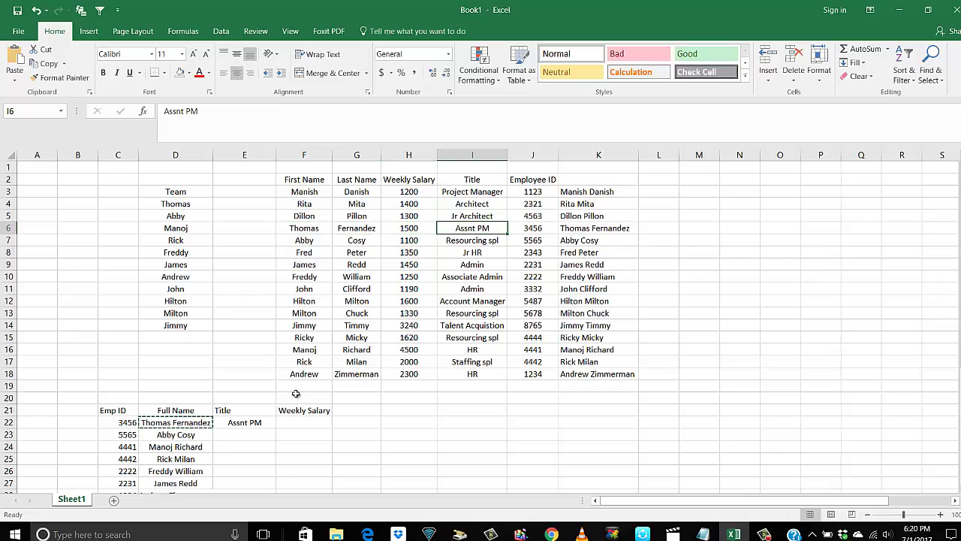
Copy the title lookup down through E32 and autofit column E to the longest title.
{"action": "left_click", "coordinate": [252, 422]}
{"action": "double_click", "coordinate": [276, 427]}
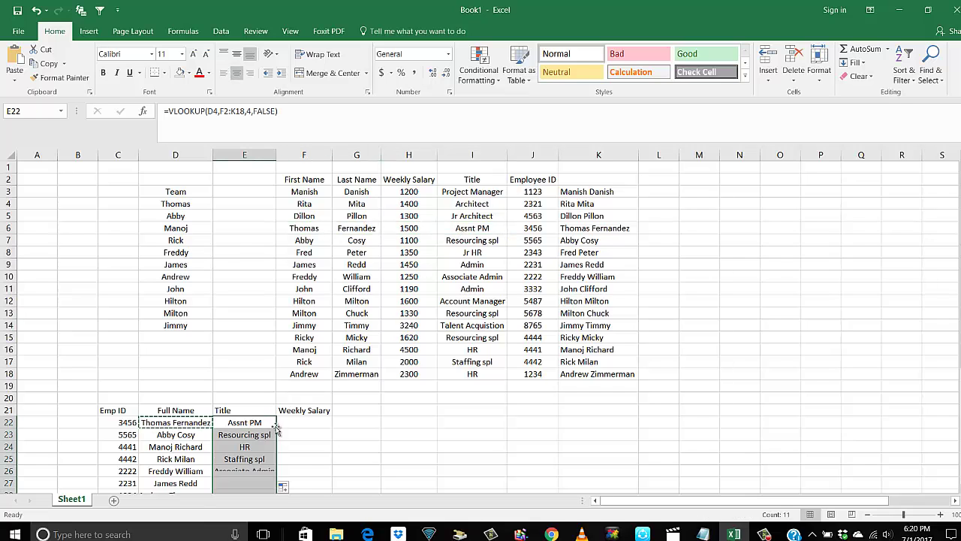
{"action": "scroll", "coordinate": [276, 429], "scroll_direction": "down", "scroll_amount": 4}
{"action": "double_click", "coordinate": [277, 154]}
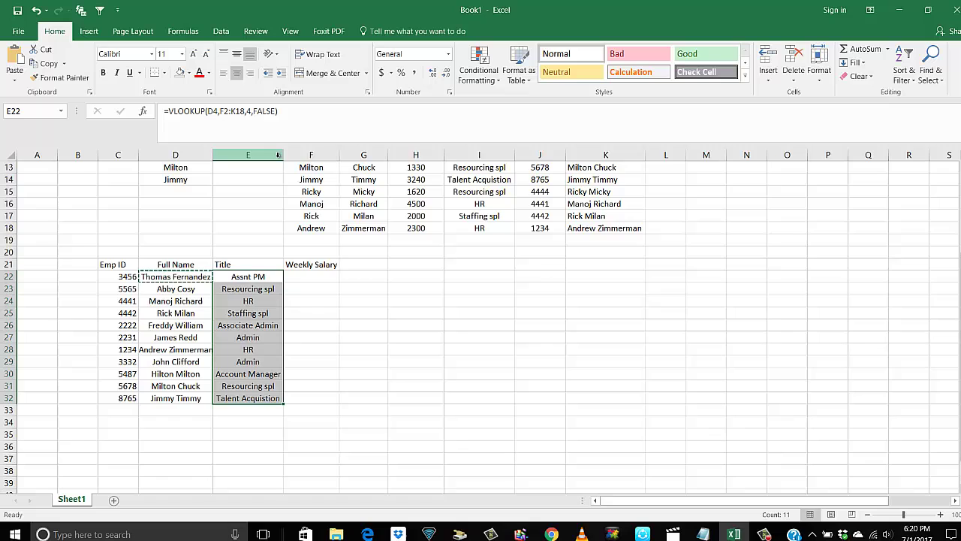
{"action": "left_click", "coordinate": [329, 276]}
Enter =VLOOKUP(D4,F2:K18,3,FALSE) in F22 to return the first employee's weekly salary.
{"action": "scroll", "coordinate": [391, 256], "scroll_direction": "up", "scroll_amount": 4}
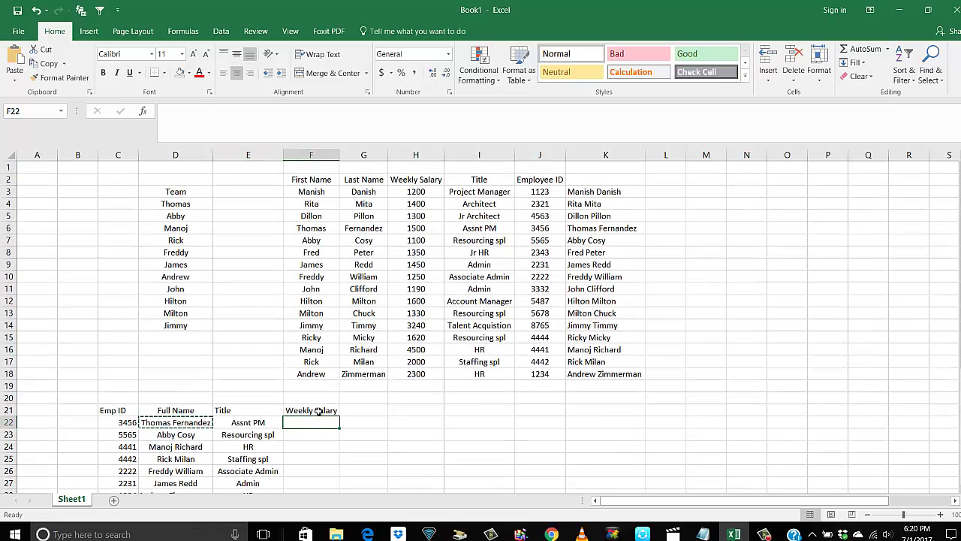
{"action": "type", "text": "=vlookup"}
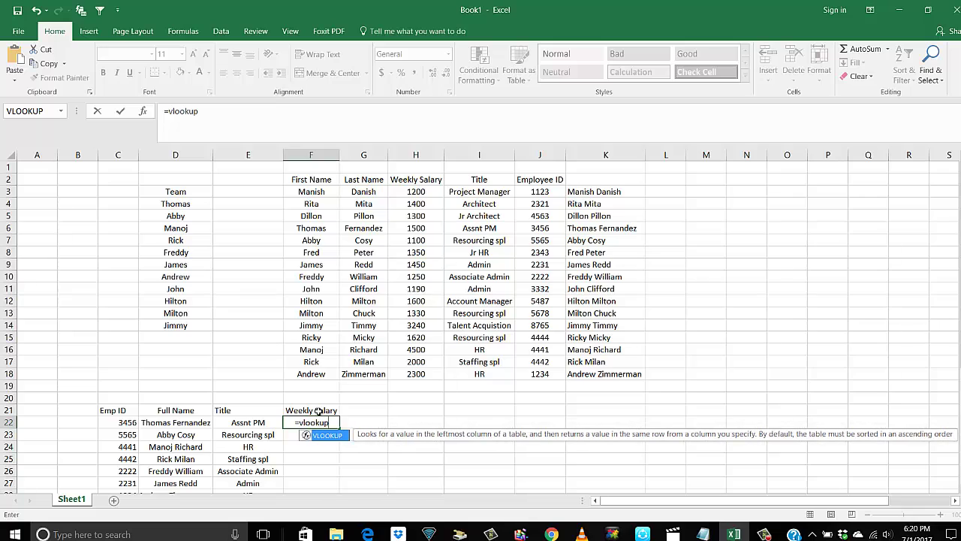
{"action": "type", "text": "("}
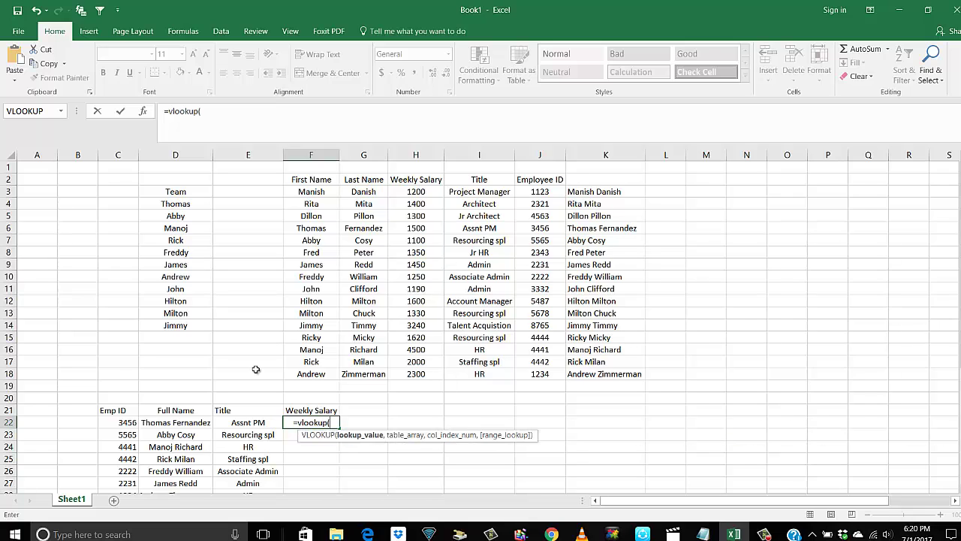
{"action": "left_click", "coordinate": [194, 205]}
{"action": "type", "text": ","}
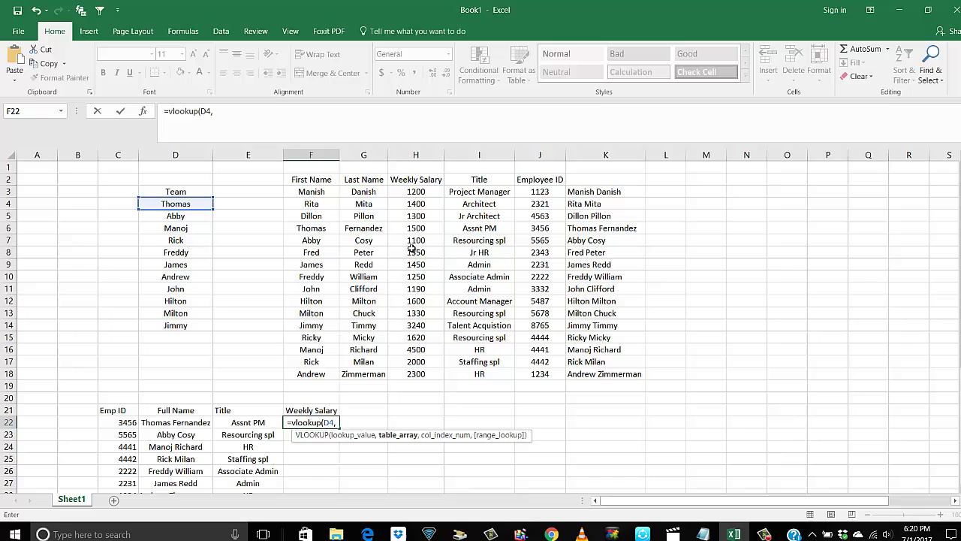
{"action": "left_click_drag", "start_coordinate": [315, 185], "coordinate": [606, 373]}
{"action": "type", "text": ",3"}
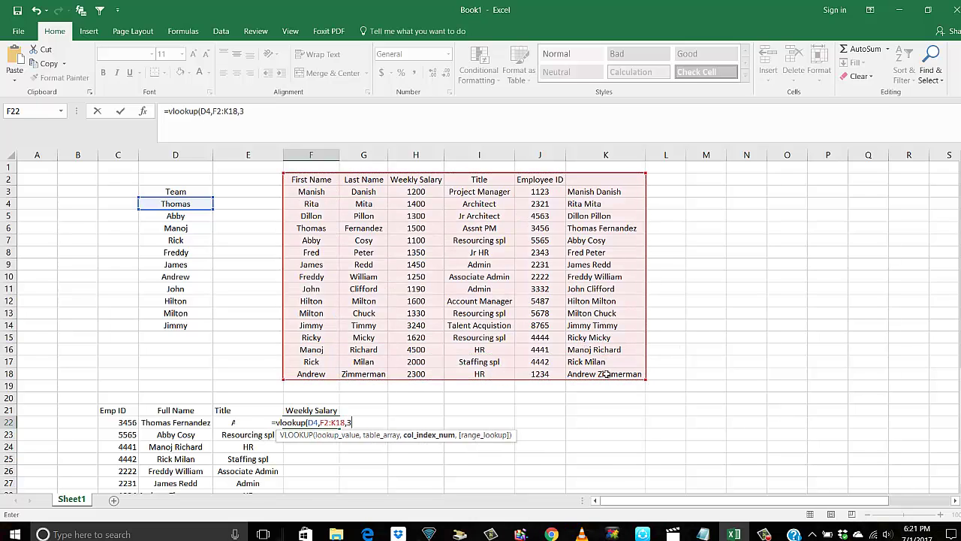
{"action": "type", "text": ",false)"}
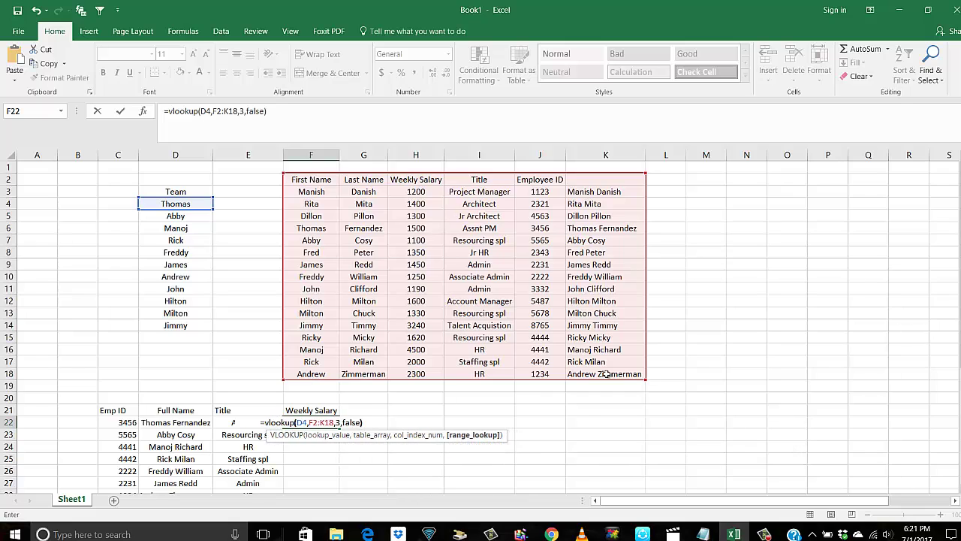
{"action": "key", "text": "Return"}
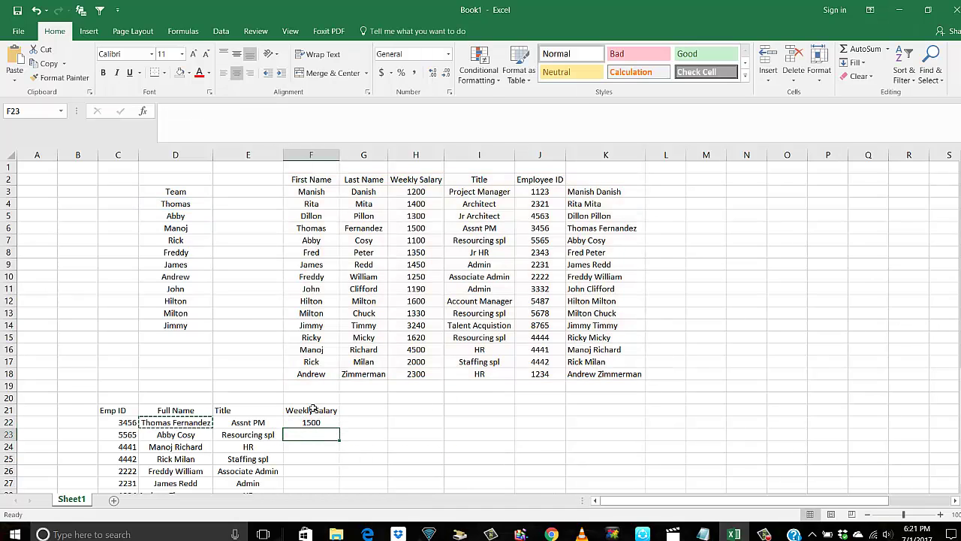
{"action": "left_click_drag", "start_coordinate": [331, 240], "coordinate": [434, 240]}
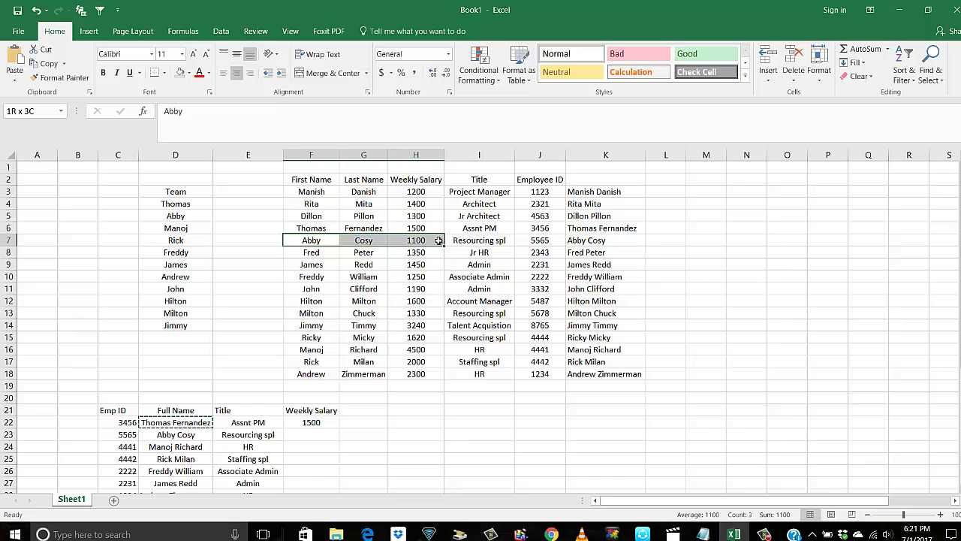
{"action": "left_click", "coordinate": [419, 228]}
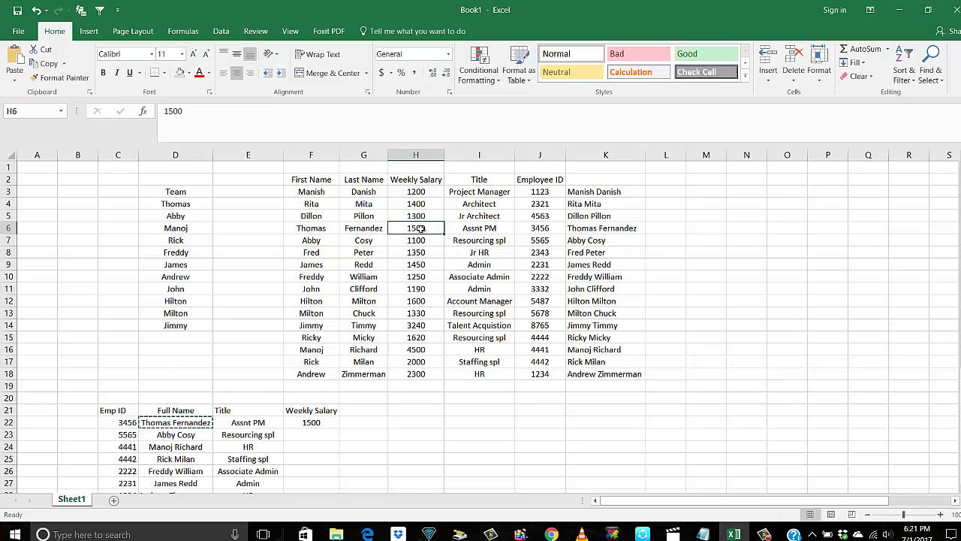
{"action": "scroll", "coordinate": [311, 424], "scroll_direction": "down", "scroll_amount": 2}
Fill the salary lookup down from F22 to F32 and spot-check a filled formula.
{"action": "left_click", "coordinate": [318, 349]}
{"action": "left_click_drag", "start_coordinate": [339, 355], "coordinate": [338, 475]}
{"action": "scroll", "coordinate": [203, 336], "scroll_direction": "down", "scroll_amount": 2}
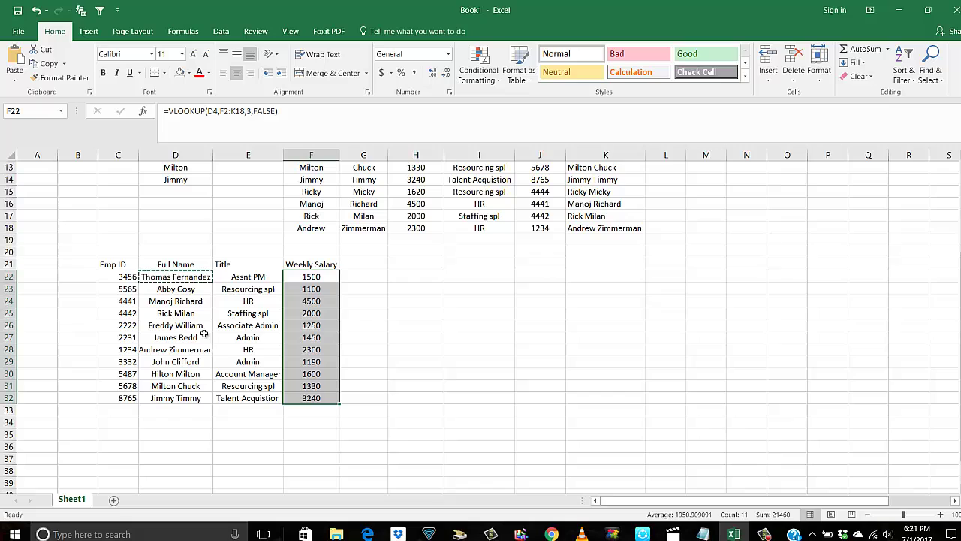
{"action": "left_click", "coordinate": [449, 352]}
{"action": "key", "text": "Escape"}
{"action": "left_click", "coordinate": [314, 327]}
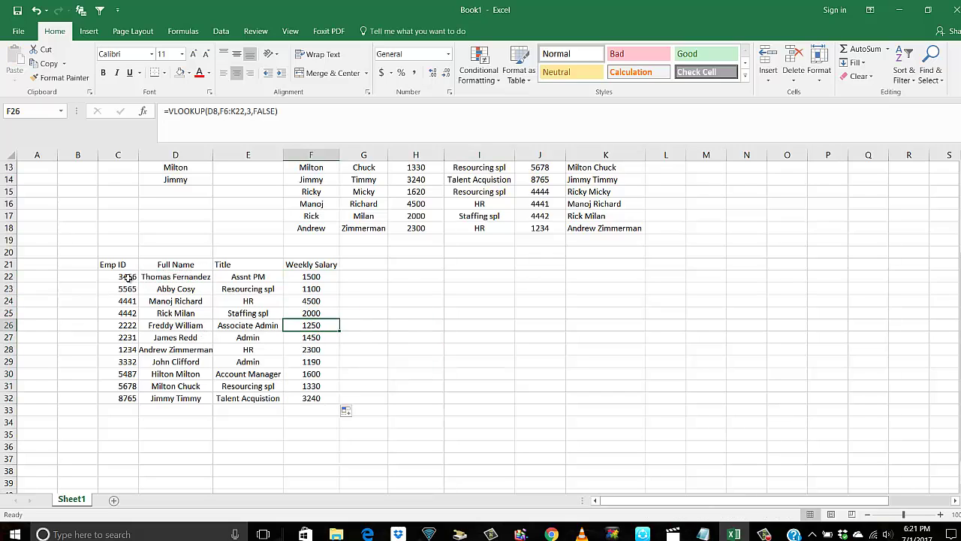
Remove the borders from the summary table body.
{"action": "left_click_drag", "start_coordinate": [125, 266], "coordinate": [318, 397]}
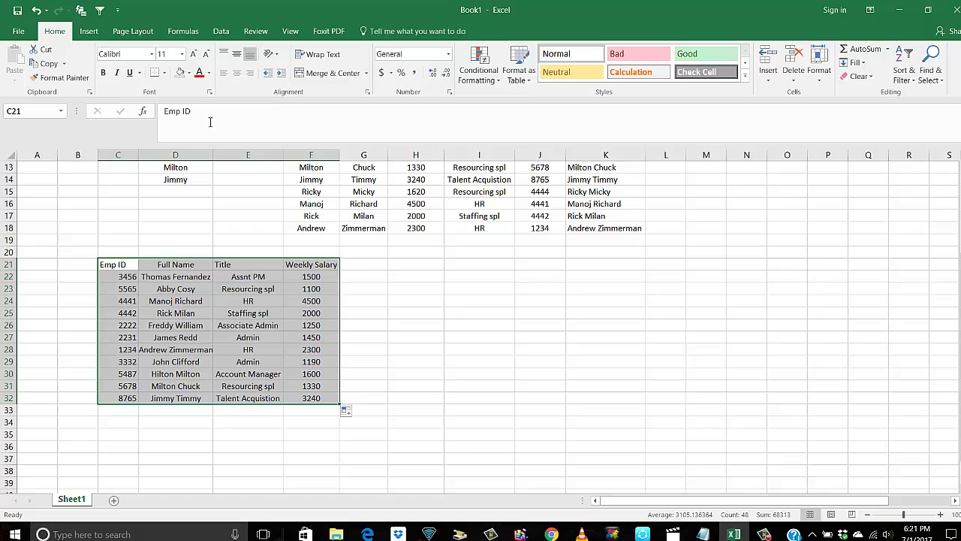
{"action": "left_click", "coordinate": [165, 73]}
{"action": "left_click", "coordinate": [201, 170]}
Inspect the name and title lookups in D22, D24, E23 and E26, then select C21:F32 with headers.
{"action": "left_click", "coordinate": [291, 301]}
{"action": "left_click", "coordinate": [180, 301]}
{"action": "left_click", "coordinate": [244, 323]}
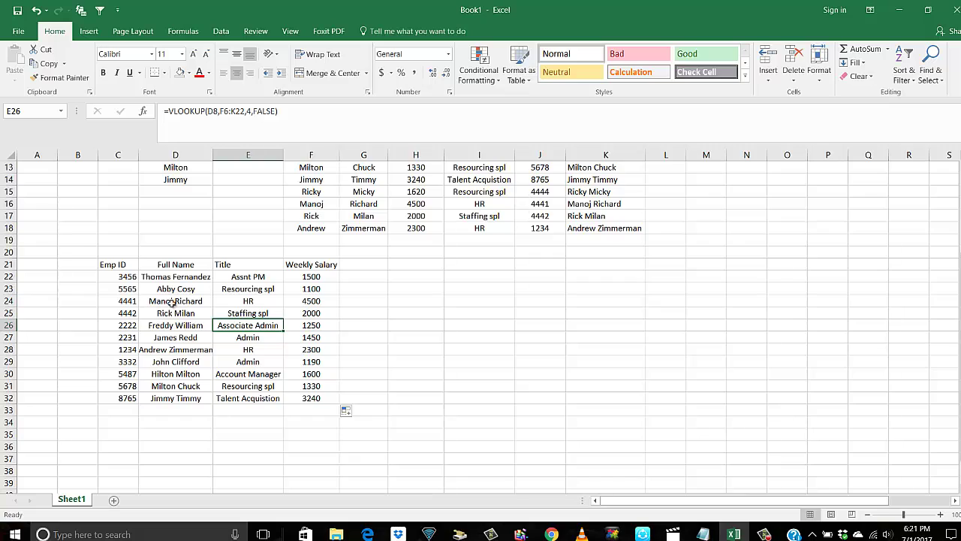
{"action": "left_click", "coordinate": [229, 292]}
{"action": "left_click", "coordinate": [188, 299]}
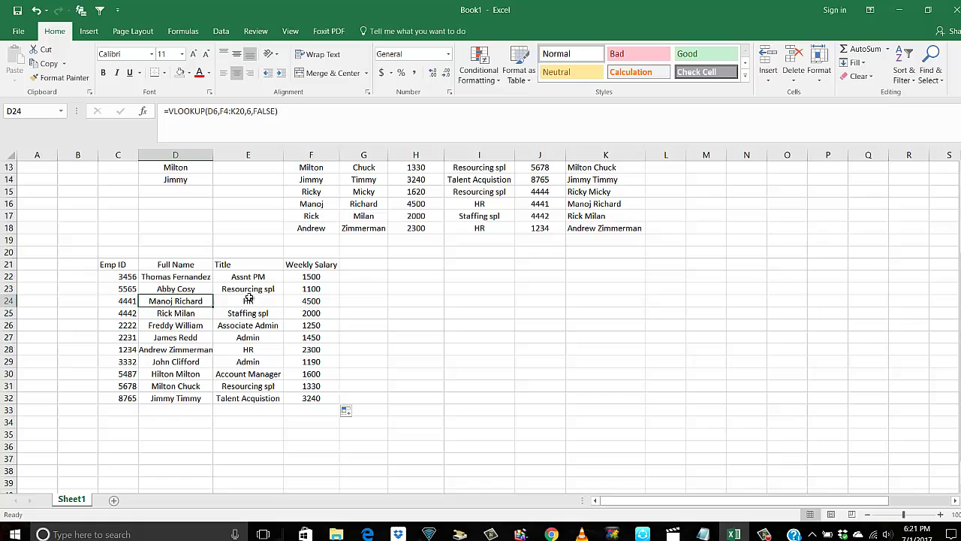
{"action": "left_click", "coordinate": [197, 276]}
{"action": "left_click_drag", "start_coordinate": [118, 266], "coordinate": [311, 398]}
Copy the summary table and paste it as values only starting at C35.
{"action": "key", "text": "ctrl+c"}
{"action": "scroll", "coordinate": [236, 310], "scroll_direction": "down", "scroll_amount": 4}
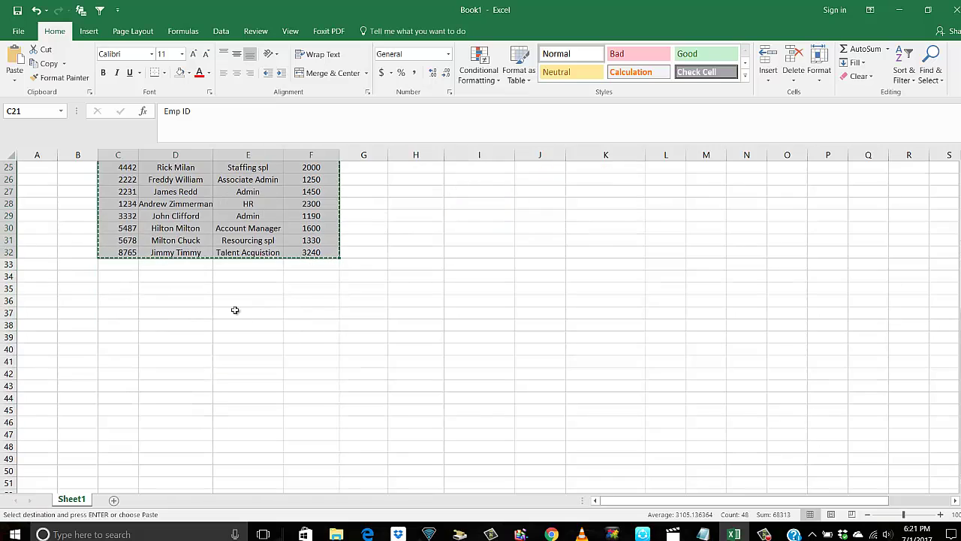
{"action": "left_click", "coordinate": [122, 287]}
{"action": "right_click", "coordinate": [122, 288]}
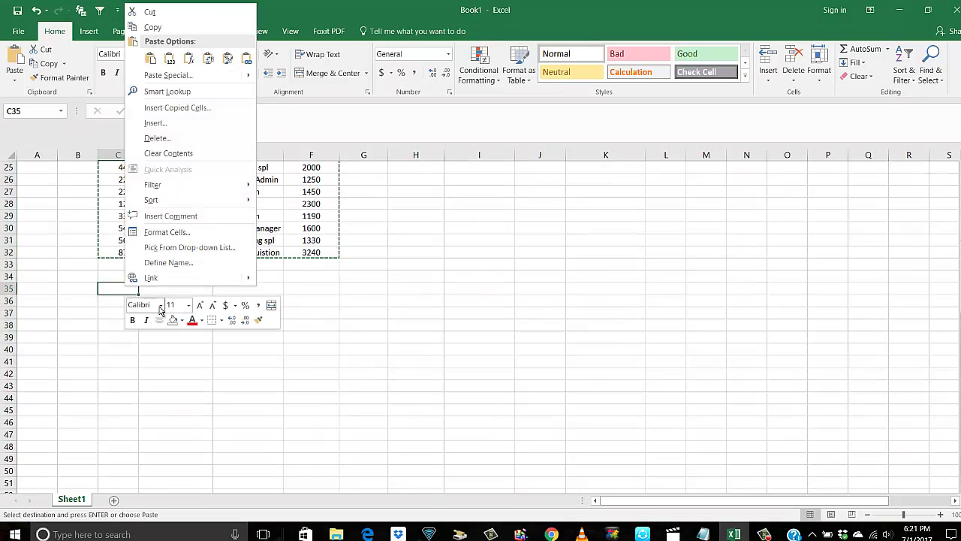
{"action": "left_click", "coordinate": [177, 77]}
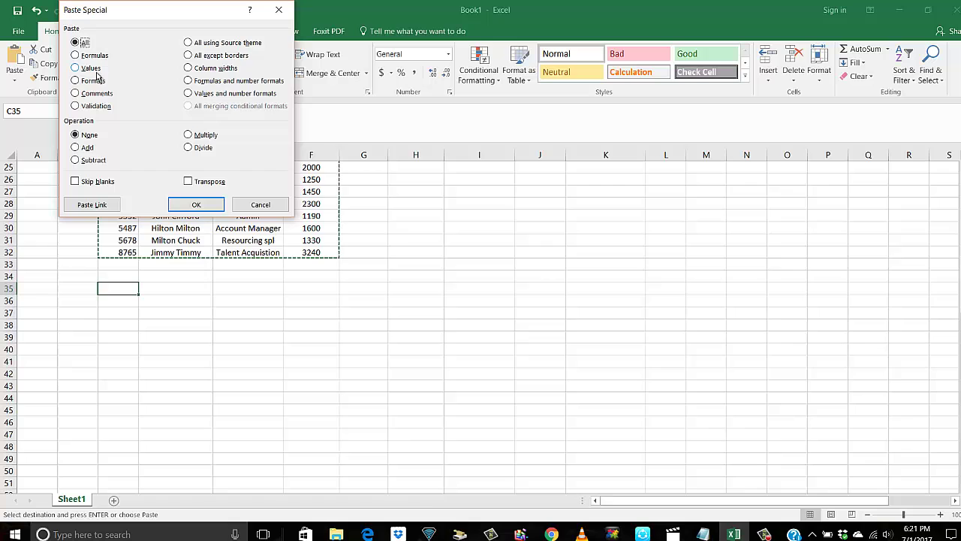
{"action": "left_click", "coordinate": [91, 69]}
{"action": "left_click", "coordinate": [194, 206]}
Check that pasted cells like E37 and D40 hold plain text, unlike the original lookup formulas.
{"action": "left_click", "coordinate": [232, 335]}
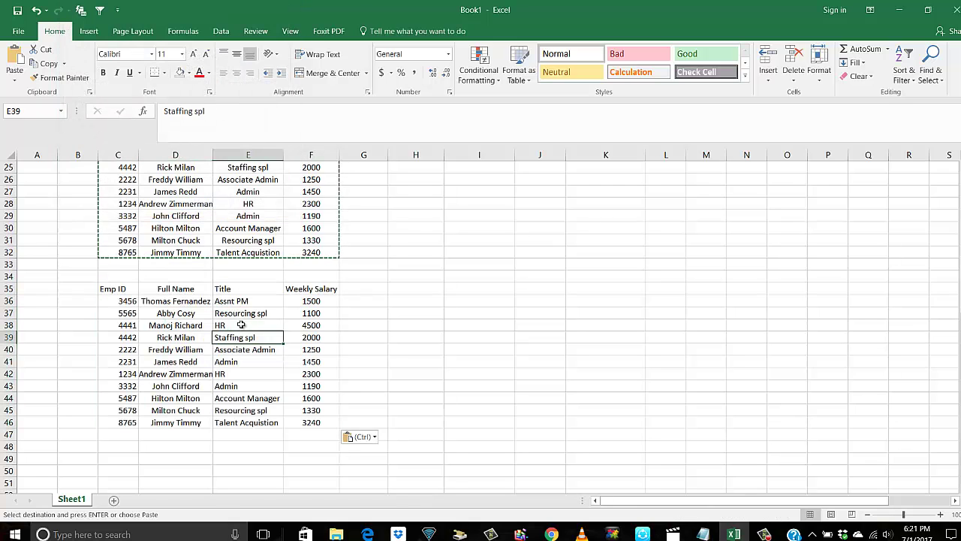
{"action": "left_click", "coordinate": [274, 323]}
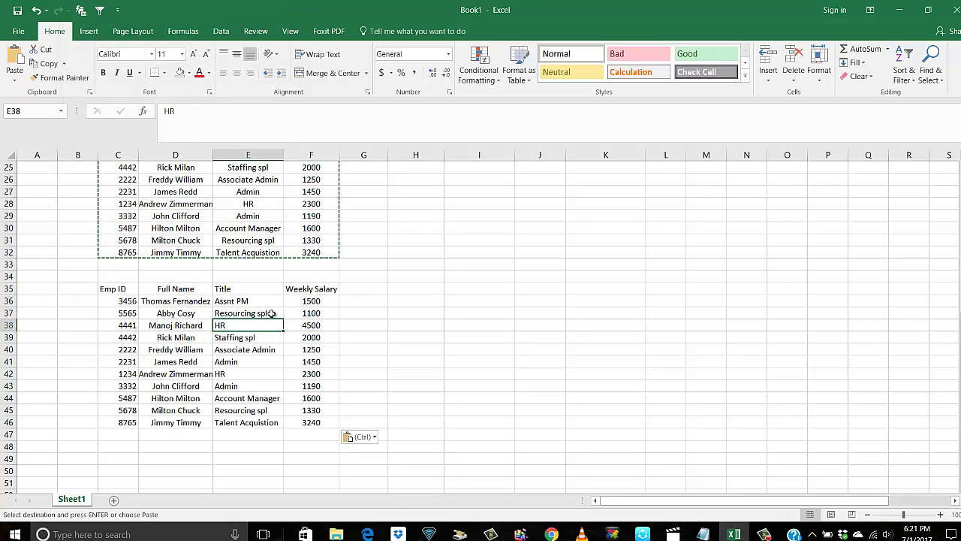
{"action": "left_click", "coordinate": [259, 313]}
{"action": "left_click", "coordinate": [259, 227]}
{"action": "left_click", "coordinate": [267, 203]}
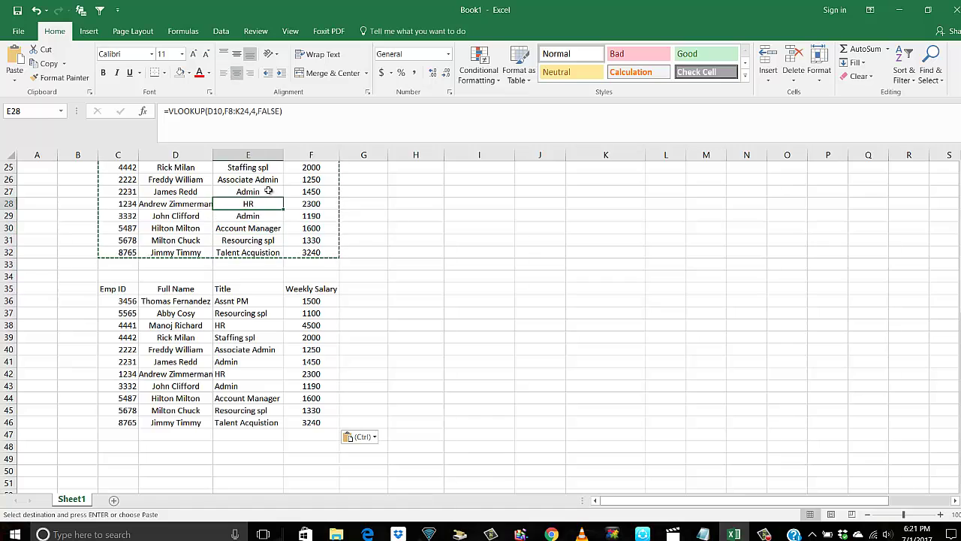
{"action": "left_click", "coordinate": [196, 183]}
{"action": "left_click", "coordinate": [187, 352]}
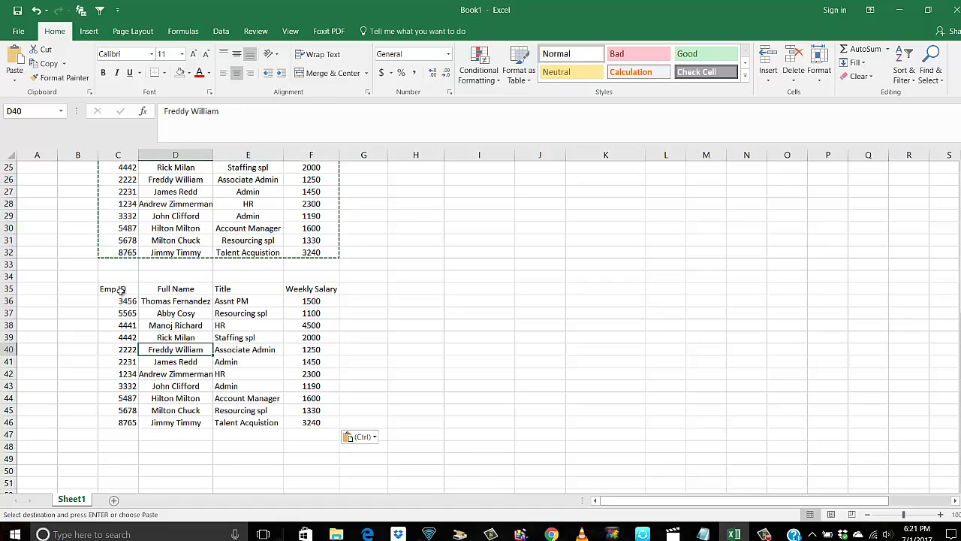
Apply All Borders to the pasted table in C35:F46.
{"action": "left_click_drag", "start_coordinate": [120, 290], "coordinate": [311, 423]}
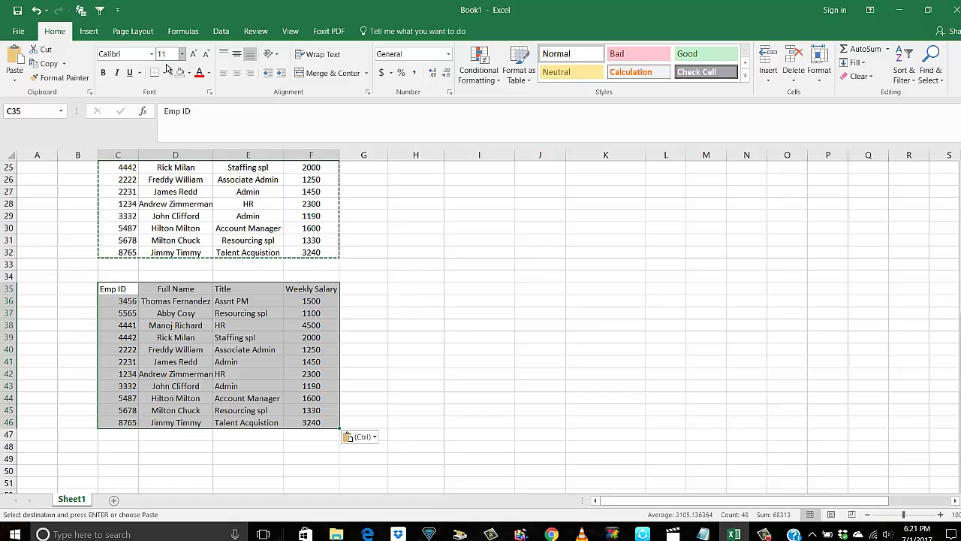
{"action": "left_click", "coordinate": [164, 73]}
{"action": "left_click", "coordinate": [178, 180]}
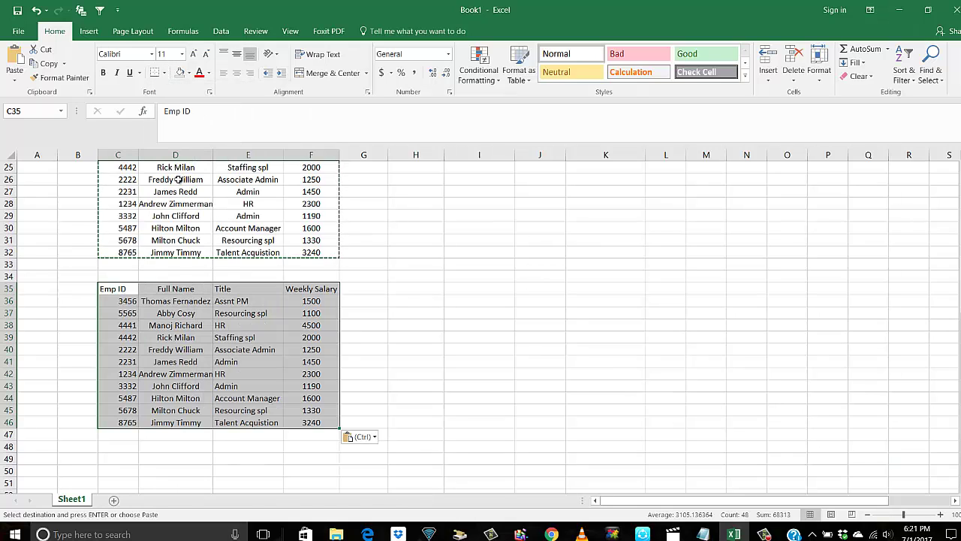
{"action": "left_click", "coordinate": [431, 346]}
{"action": "scroll", "coordinate": [433, 278], "scroll_direction": "up", "scroll_amount": 5}
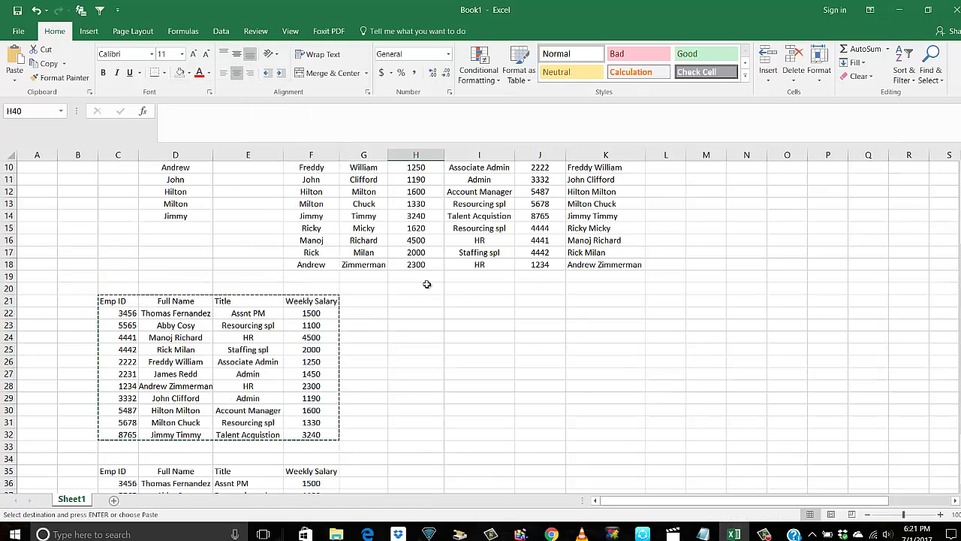
{"action": "scroll", "coordinate": [375, 292], "scroll_direction": "down", "scroll_amount": 4}
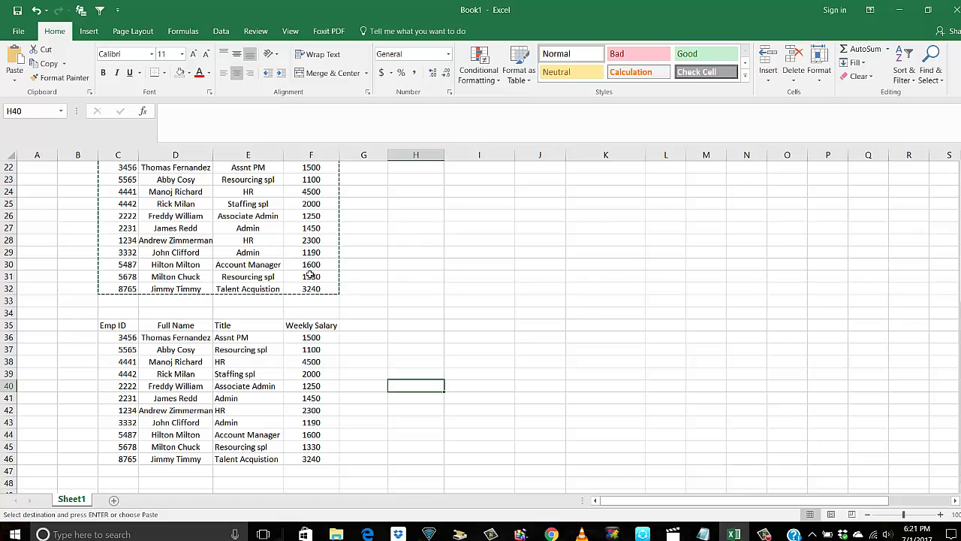
{"action": "scroll", "coordinate": [310, 277], "scroll_direction": "up", "scroll_amount": 7}
{"action": "scroll", "coordinate": [235, 289], "scroll_direction": "down", "scroll_amount": 1}
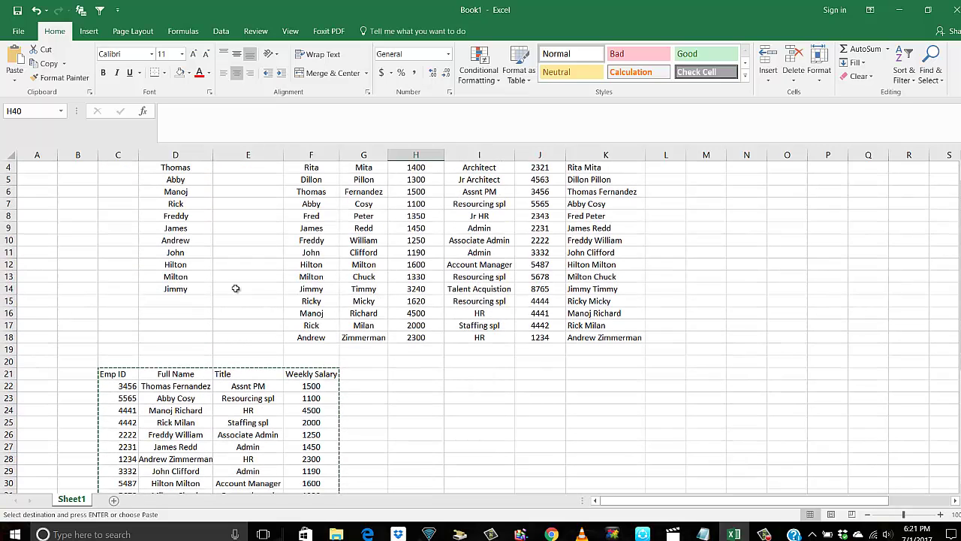